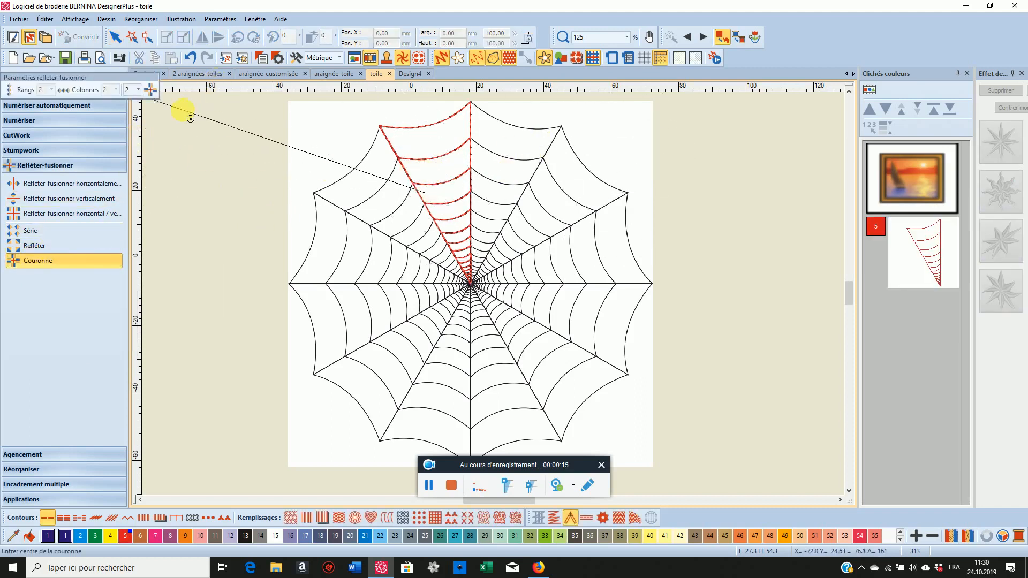
# Step: Set the Couronne repetition to 12 and place its centre at the web's centre to complete the spider web
pyautogui.click(138, 89)
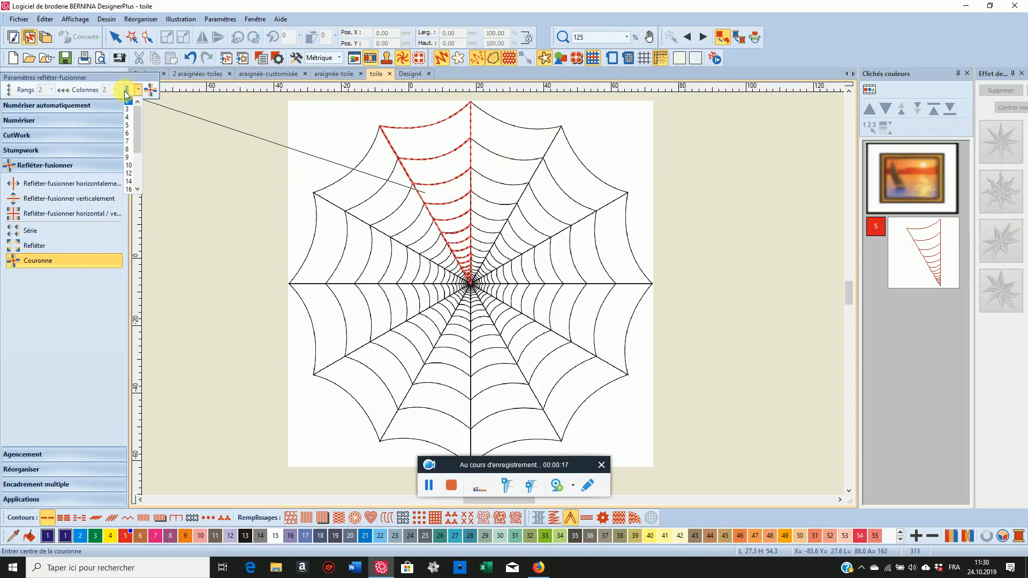
pyautogui.click(129, 173)
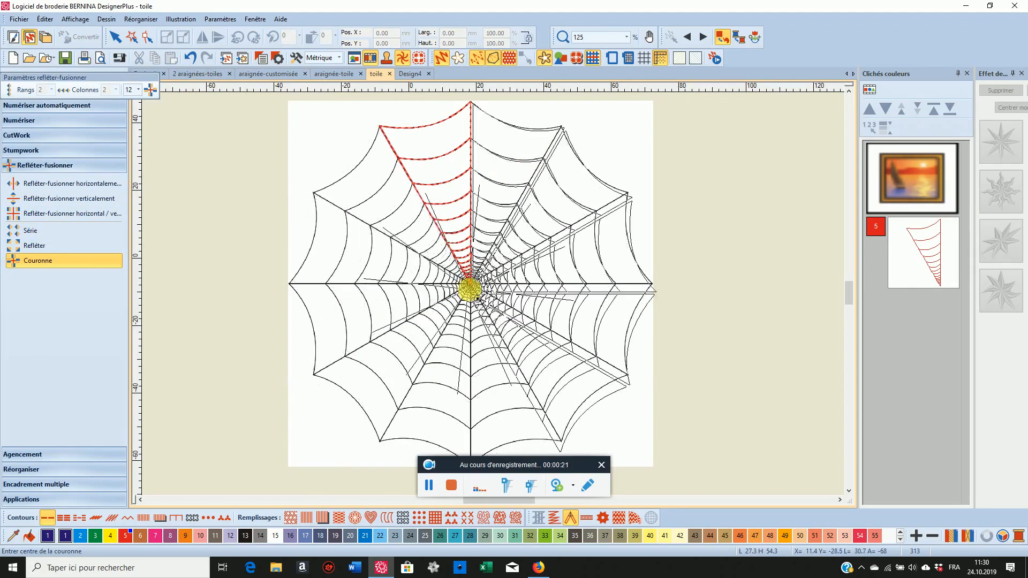
pyautogui.scroll(2, 480, 298)
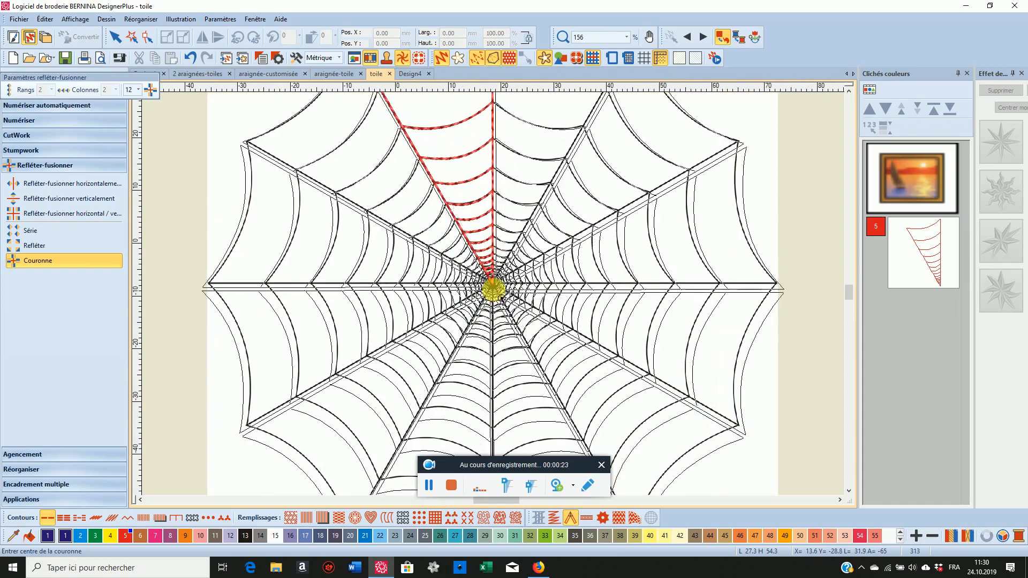
pyautogui.scroll(1, 501, 294)
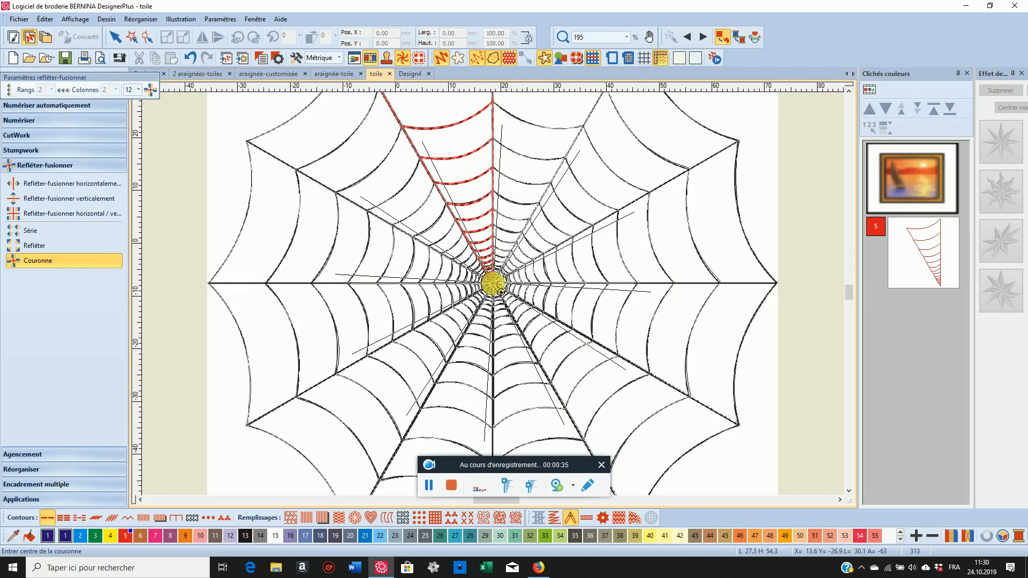
pyautogui.click(498, 289)
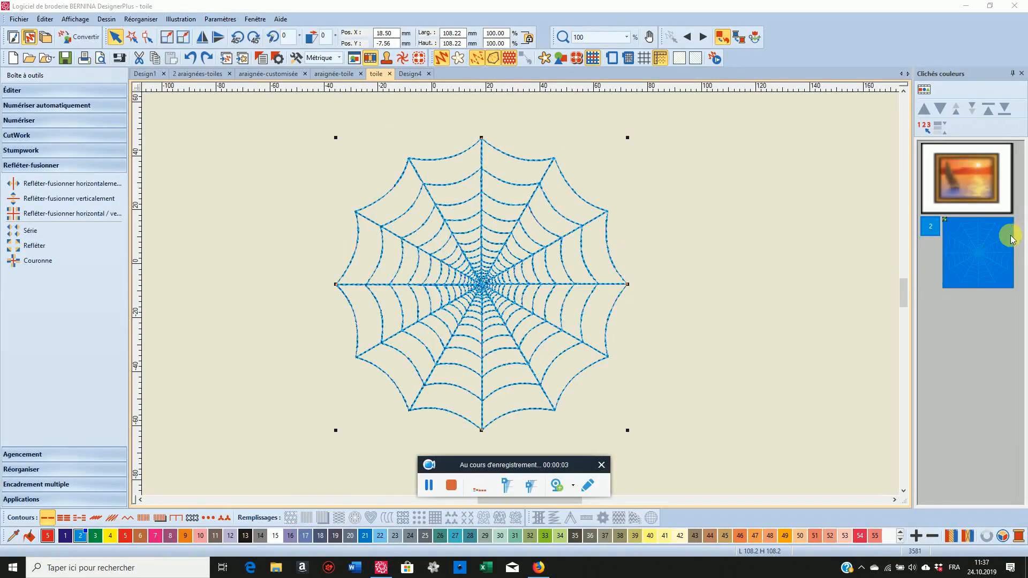
# Step: Apply the second, wavy star effect to the whole web and reshape it so the spokes undulate from the centre, then deselect
pyautogui.click(404, 63)
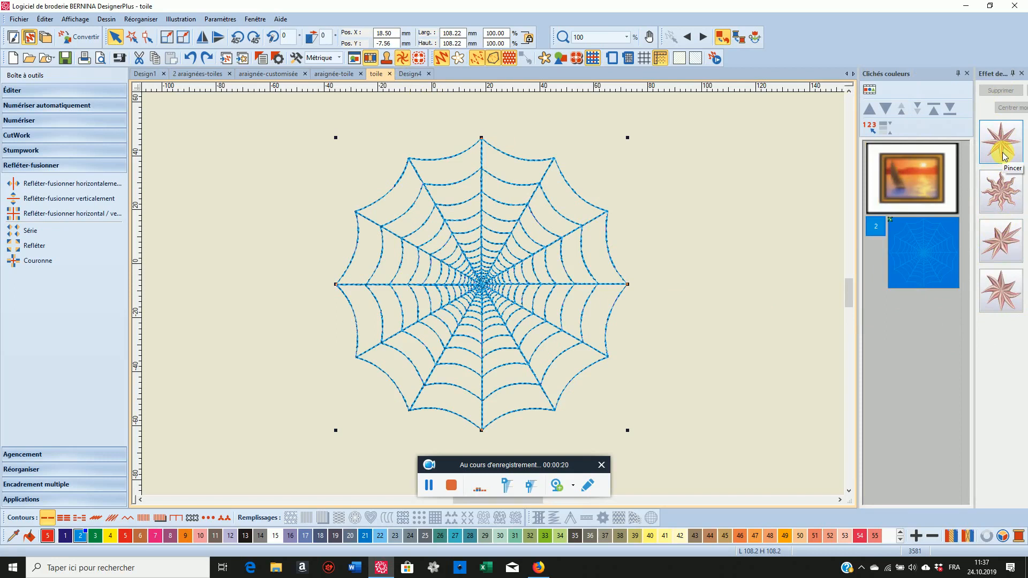
pyautogui.click(1001, 191)
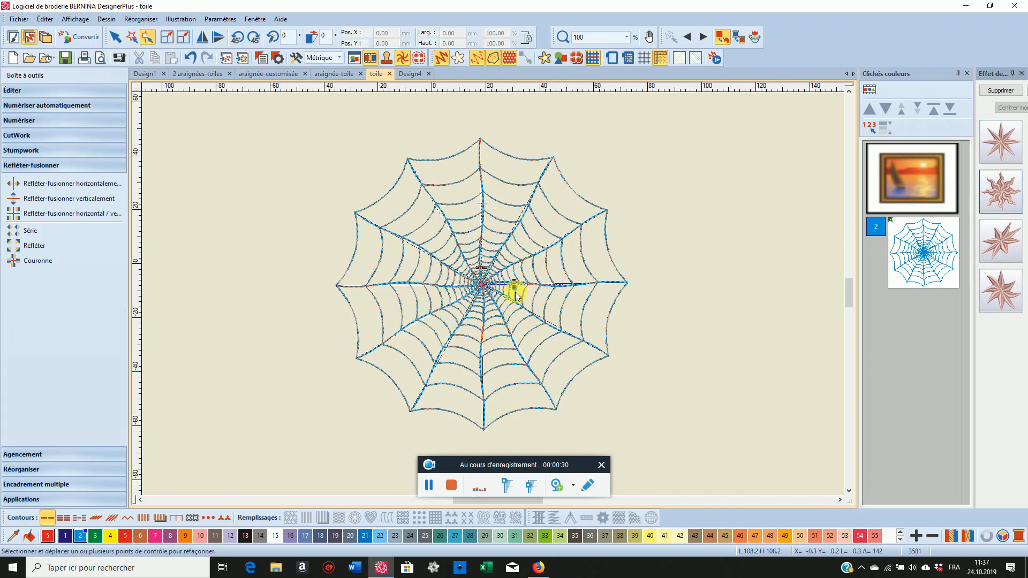
pyautogui.scroll(5, 515, 294)
pyautogui.moveTo(497, 281); pyautogui.dragTo(421, 280)
pyautogui.scroll(-1, 406, 341)
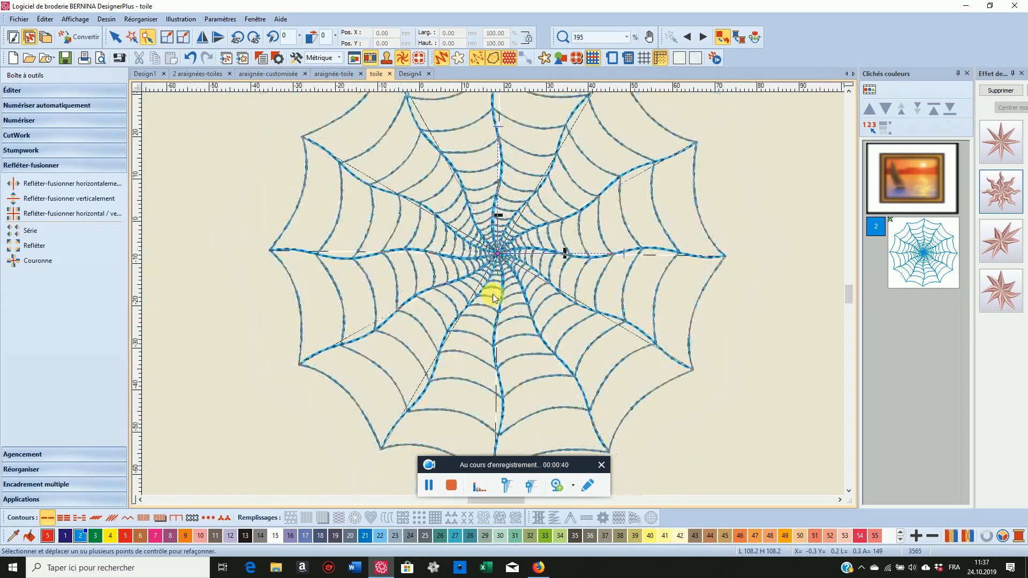
pyautogui.scroll(-1, 494, 298)
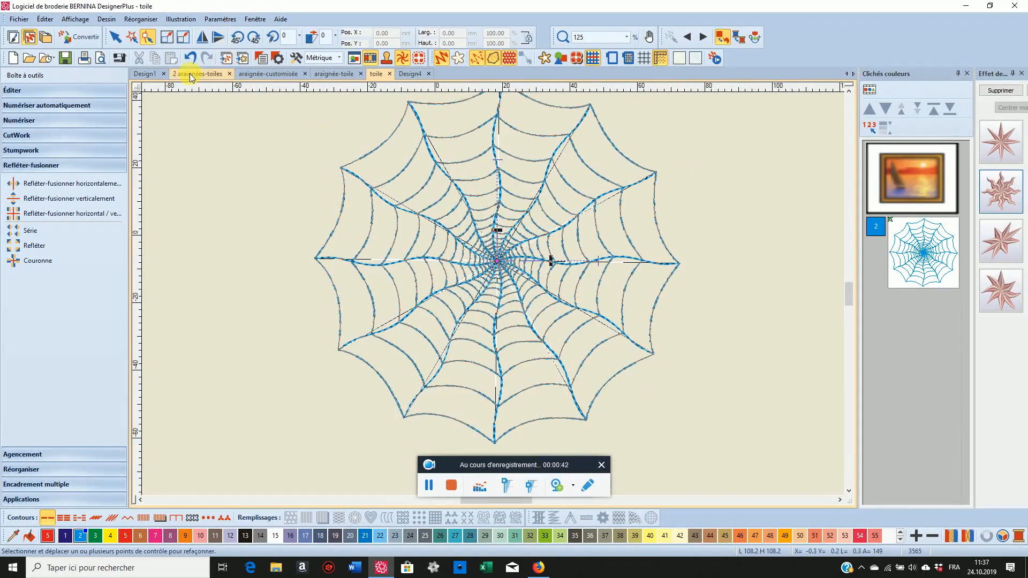
pyautogui.click(122, 39)
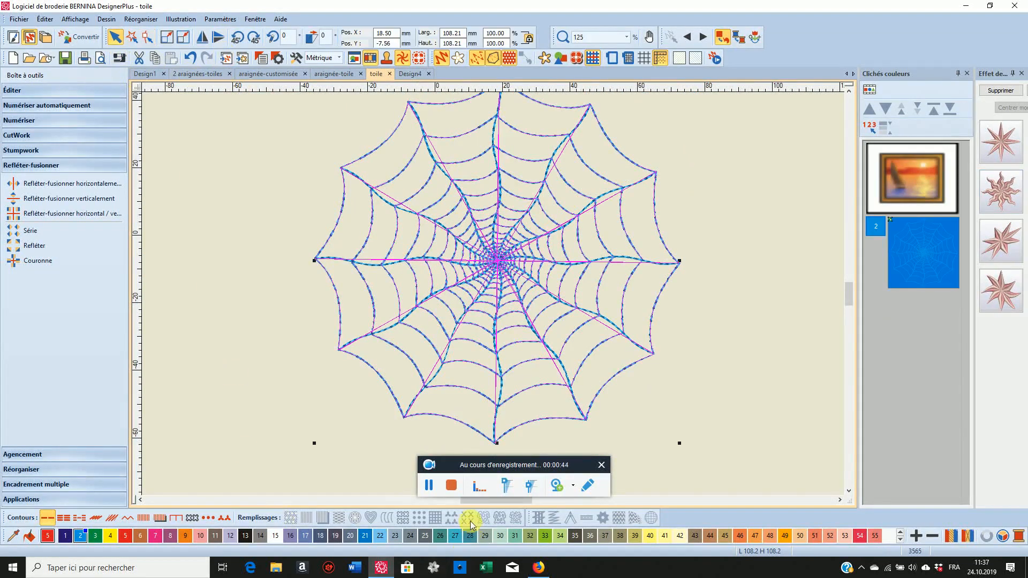
pyautogui.click(262, 195)
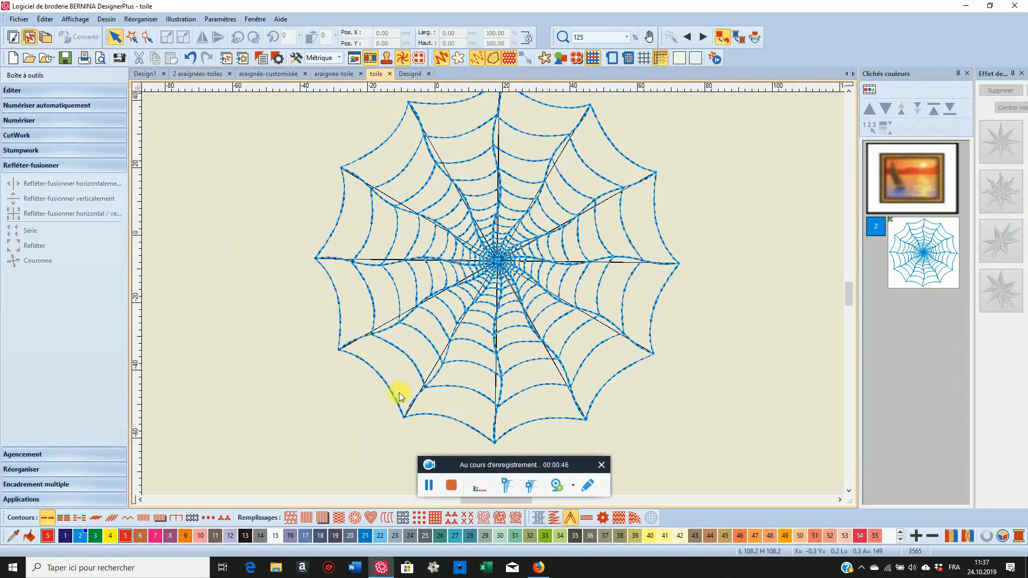
pyautogui.click(451, 485)
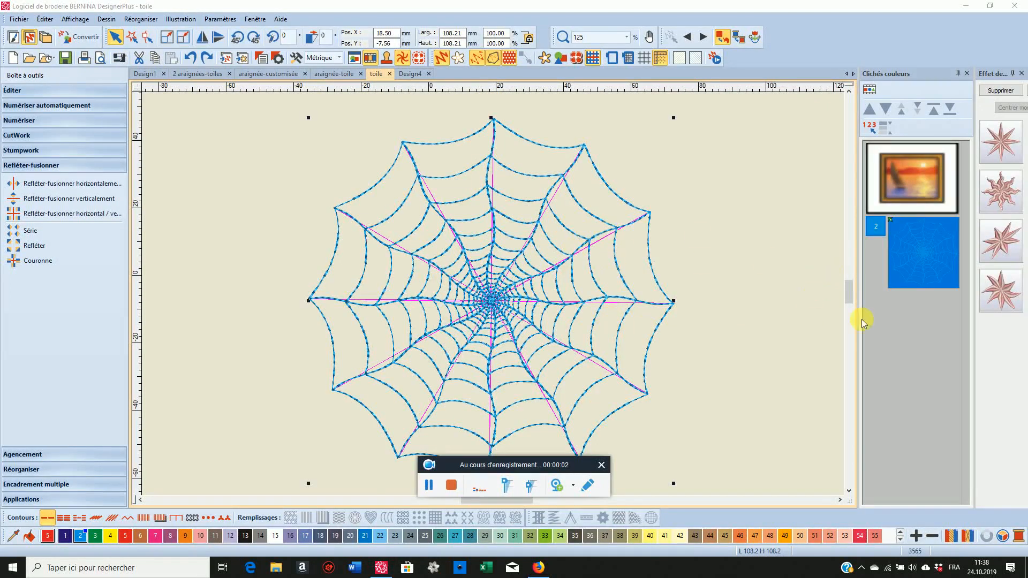
# Step: Replace the web's wavy effect with the third star effect and slant the web's upper half strongly to the right
pyautogui.click(994, 92)
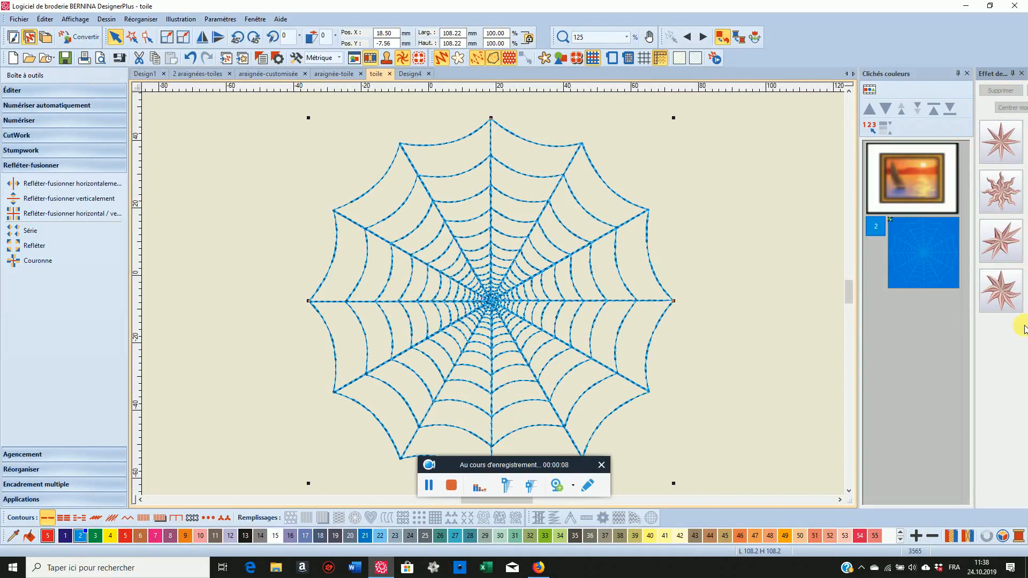
pyautogui.click(999, 248)
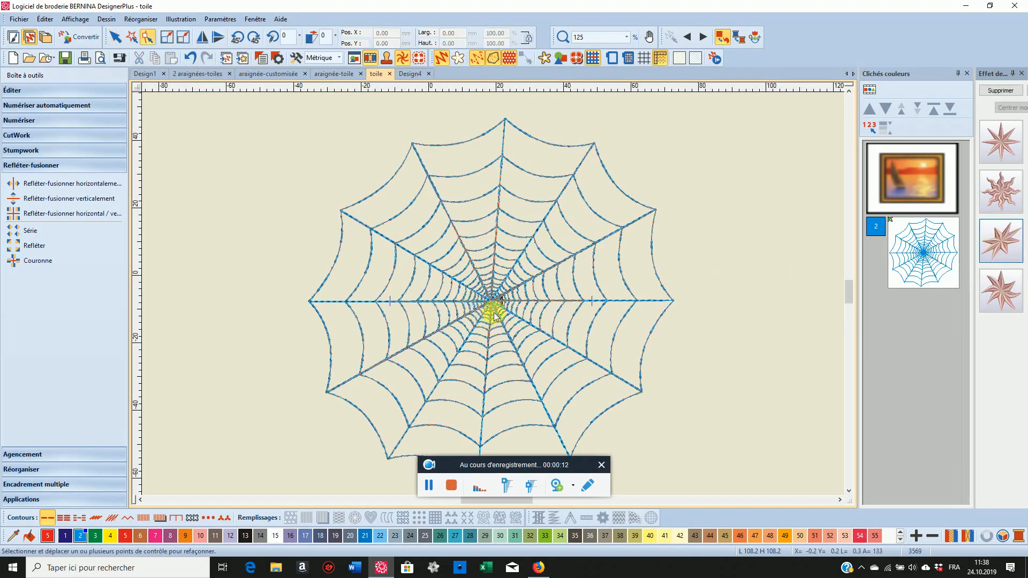
pyautogui.moveTo(506, 309); pyautogui.dragTo(558, 309)
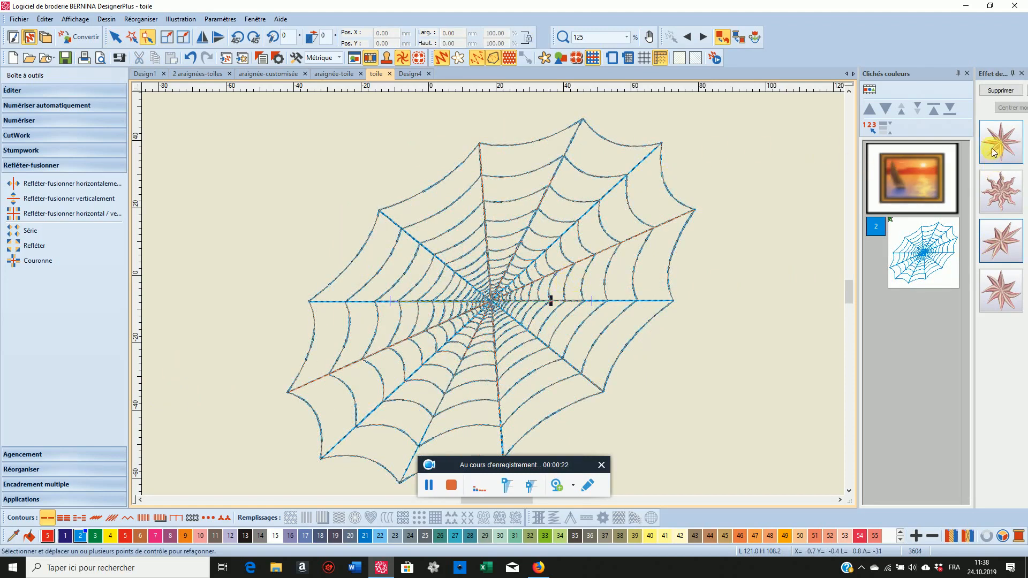
# Step: Remove the slanted effect, apply the fourth star effect to the web and pull its control points to shift the centre upward
pyautogui.click(1000, 90)
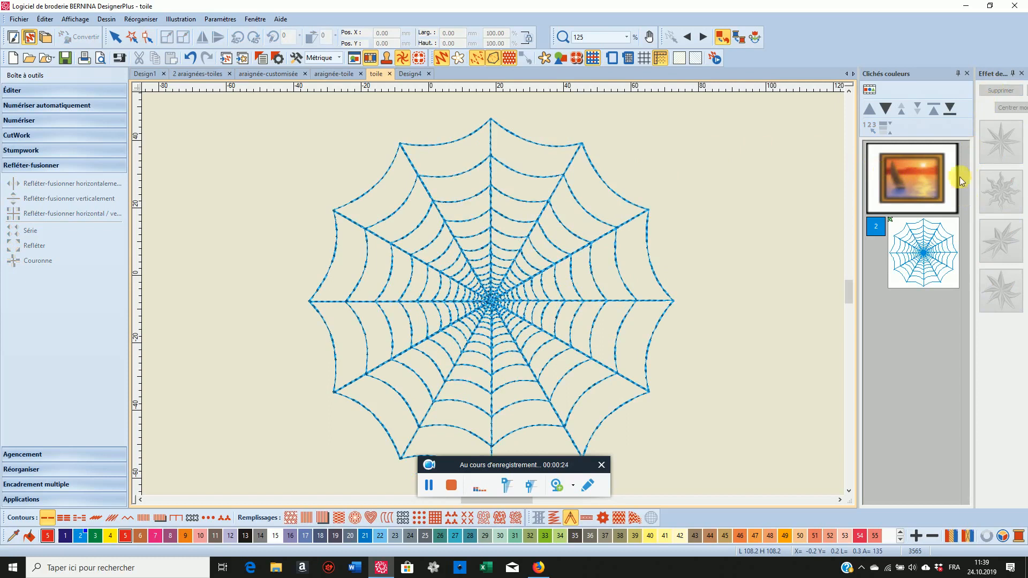
pyautogui.click(452, 138)
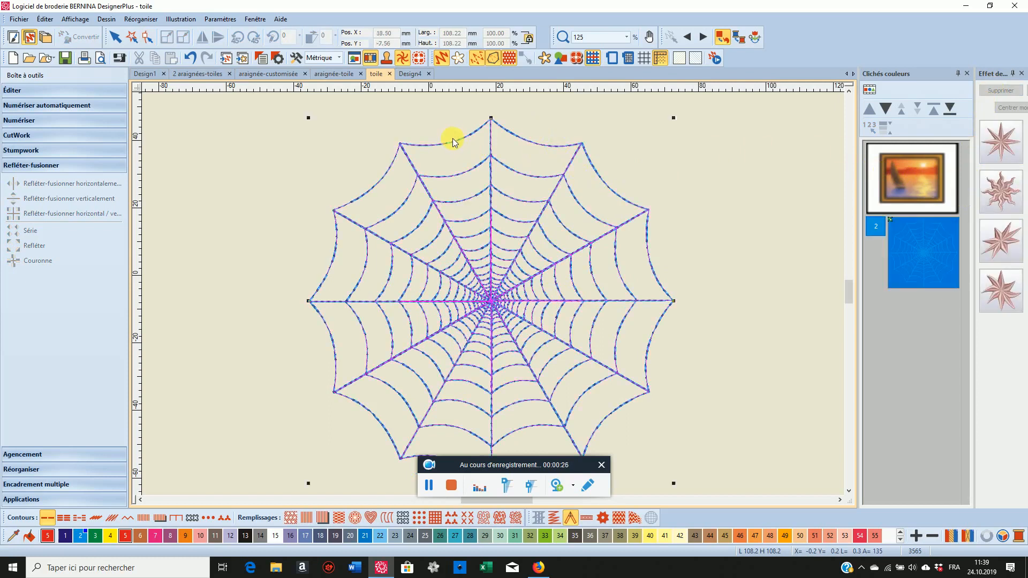
pyautogui.click(1005, 295)
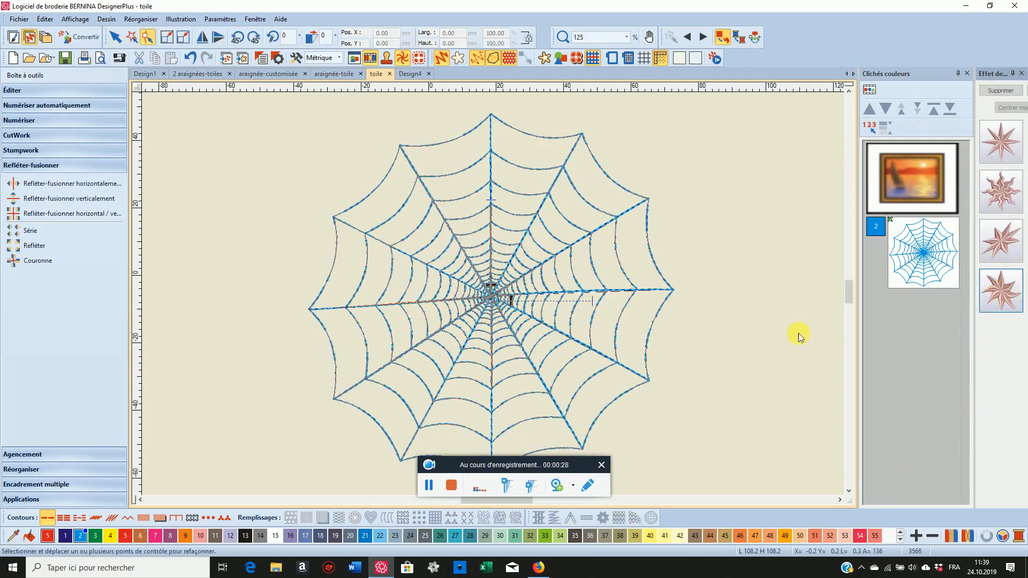
pyautogui.moveTo(518, 307); pyautogui.dragTo(493, 262)
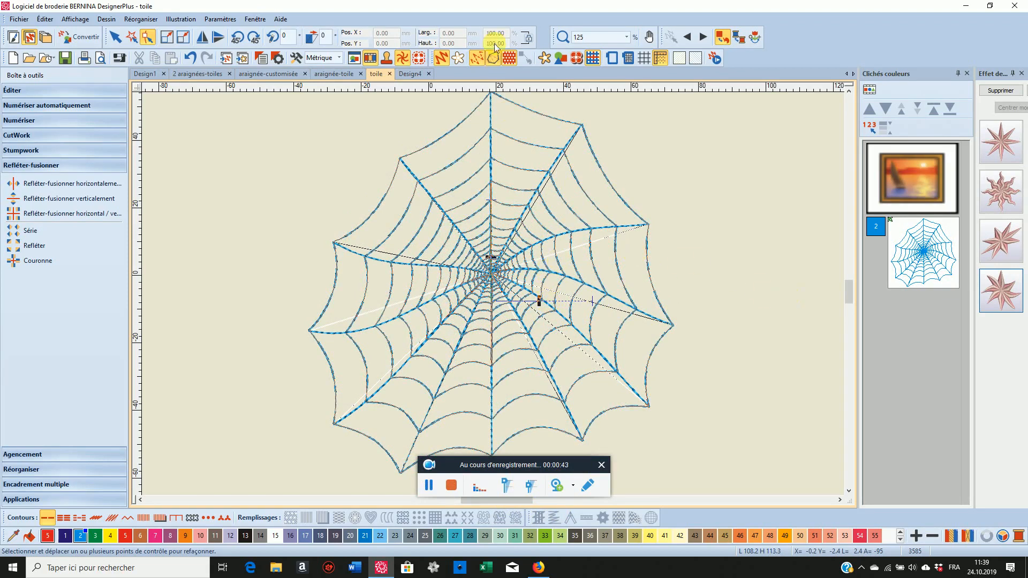
# Step: Undo the third and fourth effect trials back to the web with the wavy second effect
pyautogui.click(191, 58)
pyautogui.click(191, 58)
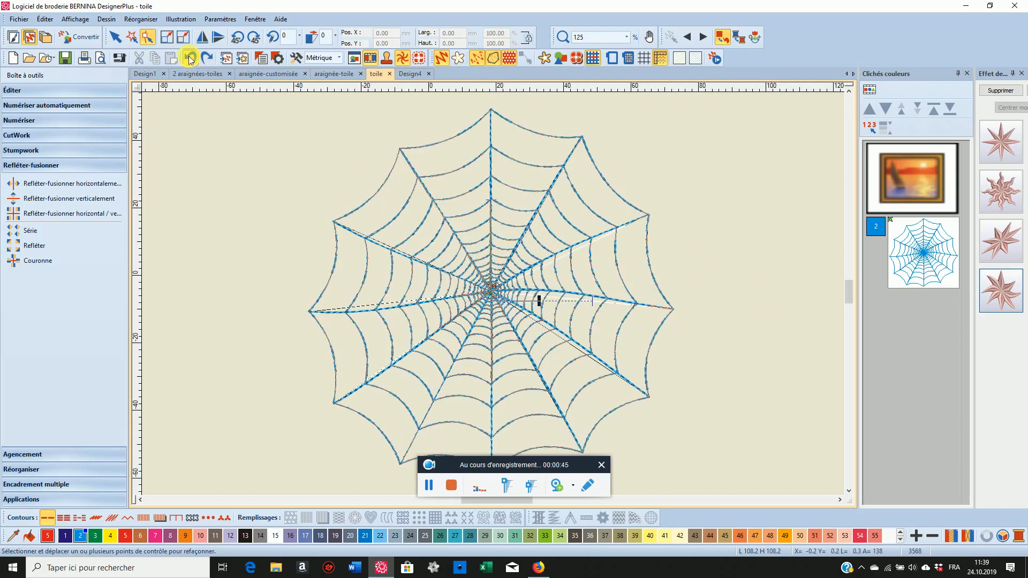
pyautogui.click(191, 58)
pyautogui.click(192, 58)
pyautogui.click(191, 57)
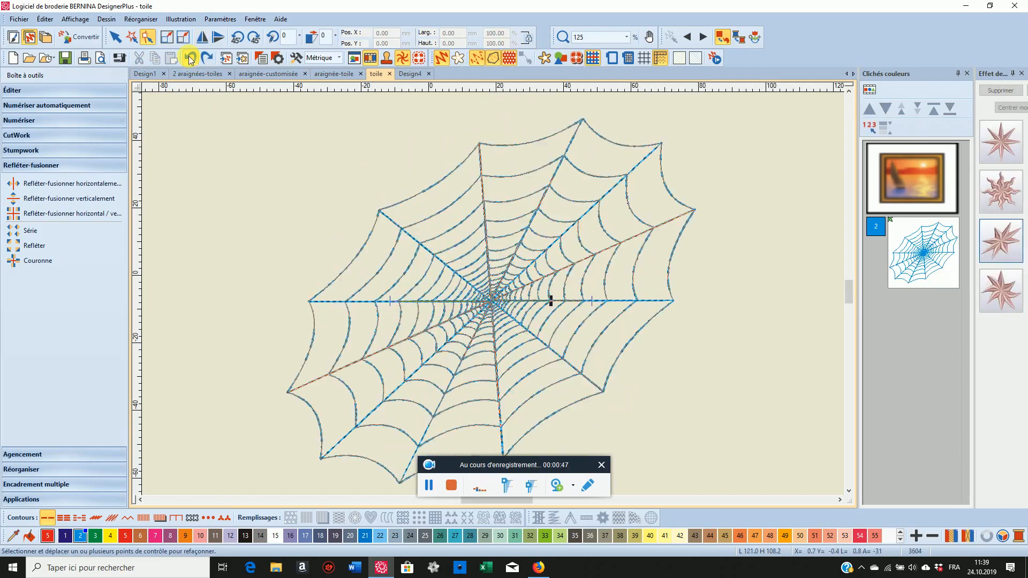
pyautogui.click(191, 58)
pyautogui.click(191, 58)
pyautogui.click(191, 58)
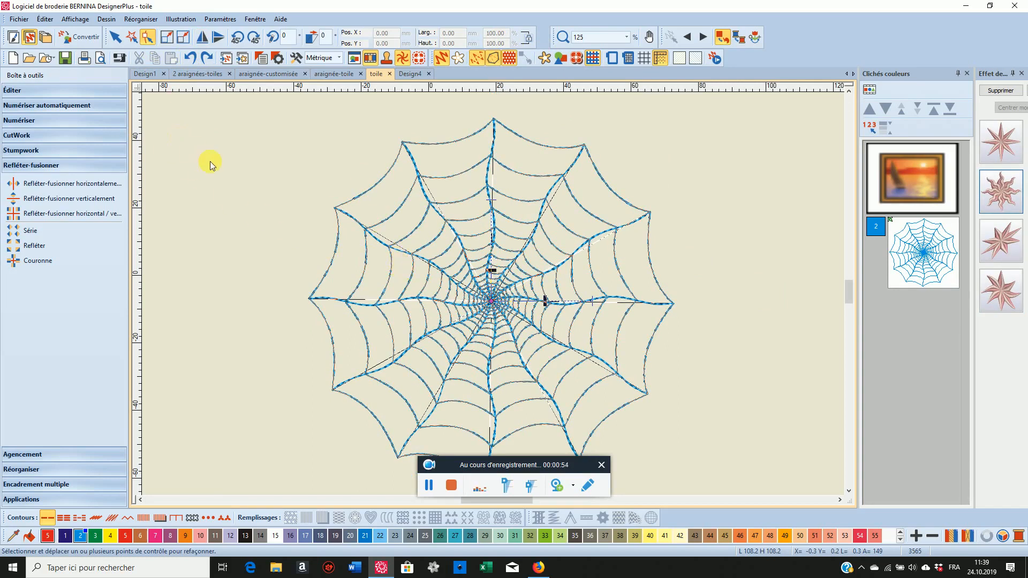
pyautogui.click(450, 486)
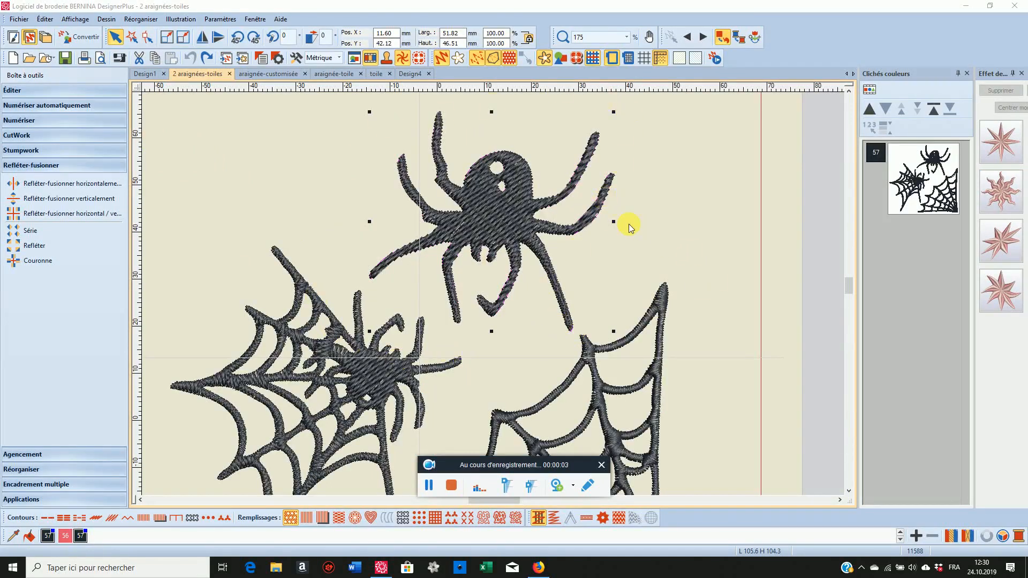
# Step: Display the objects of the 2 araignées-toiles design individually and select only the large spider without a web
pyautogui.scroll(5, 489, 294)
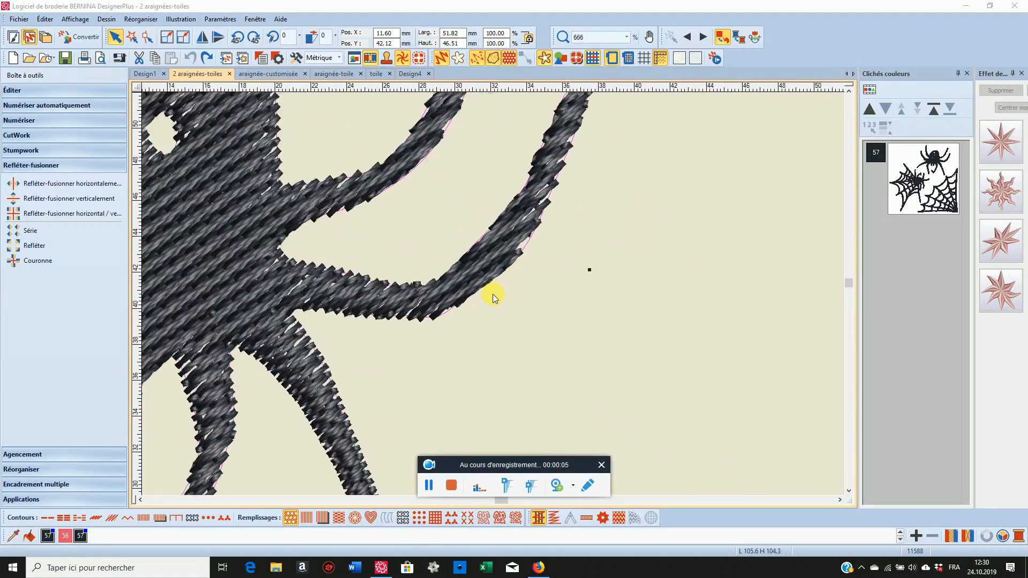
pyautogui.scroll(-3, 490, 292)
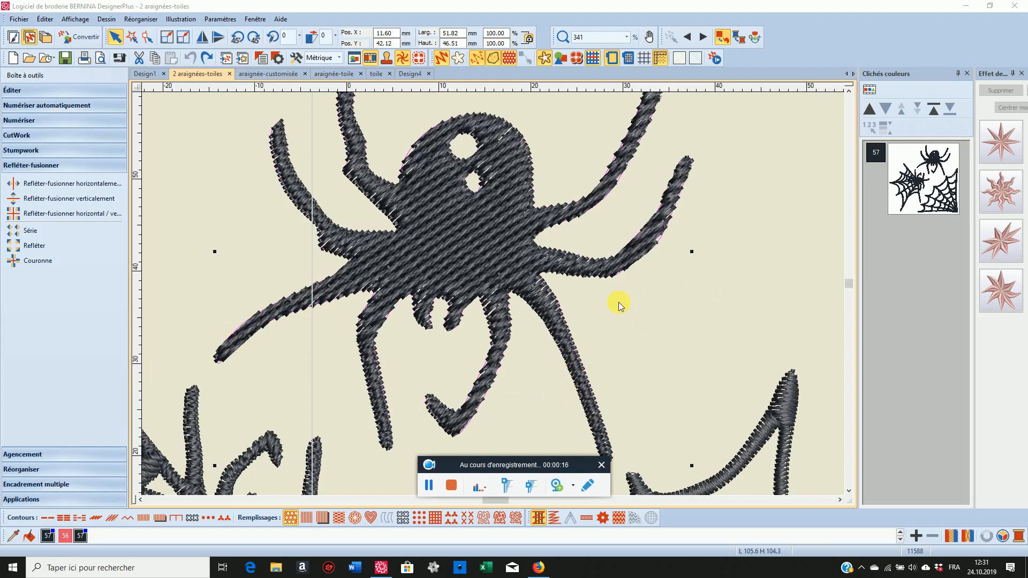
pyautogui.click(451, 485)
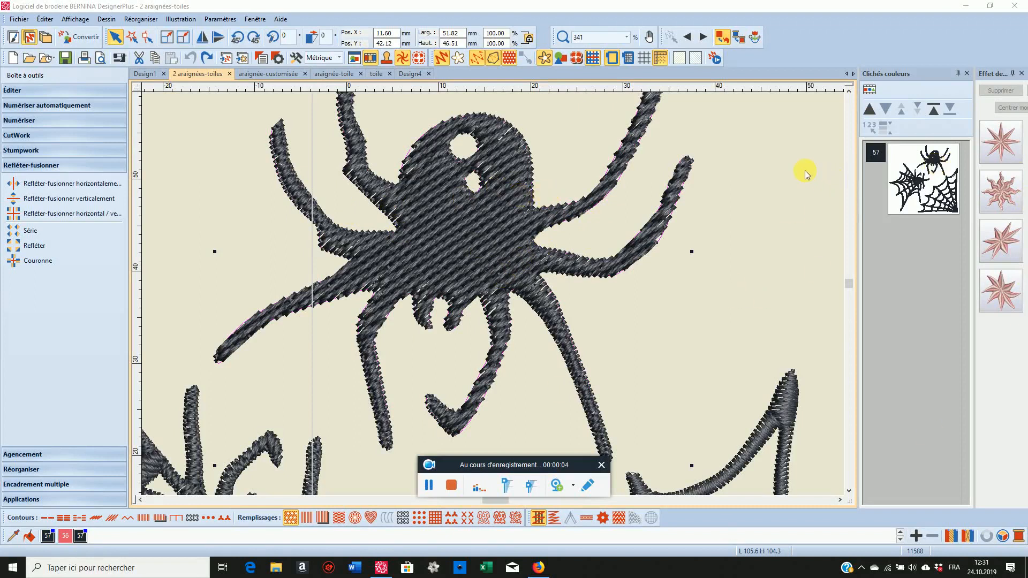
pyautogui.click(911, 182)
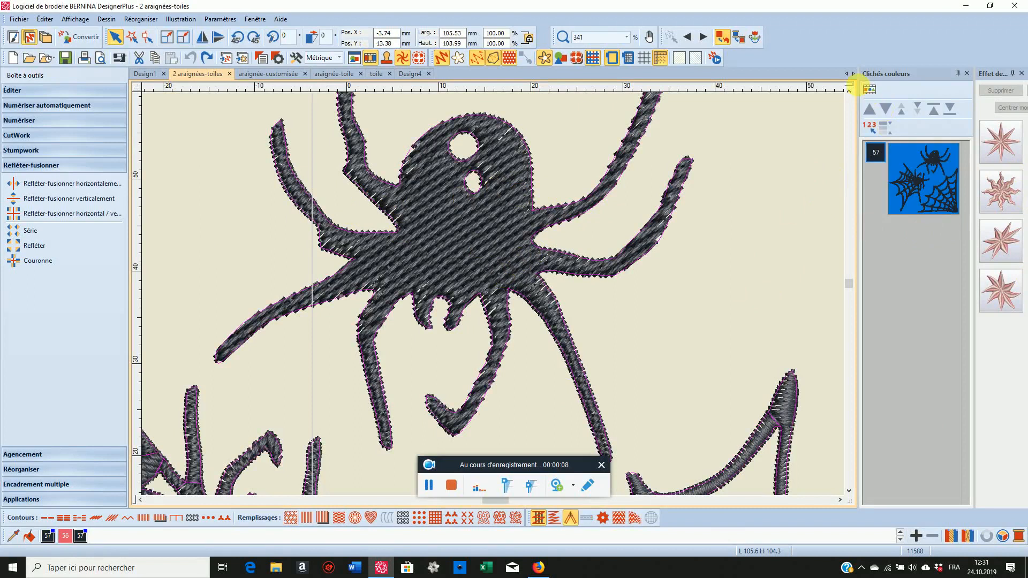
pyautogui.click(870, 91)
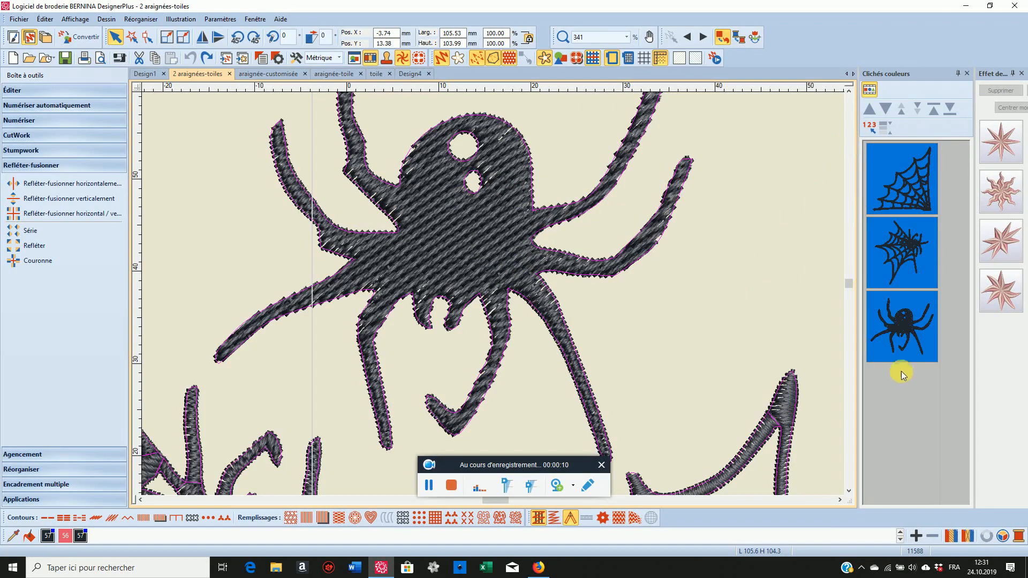
pyautogui.click(902, 325)
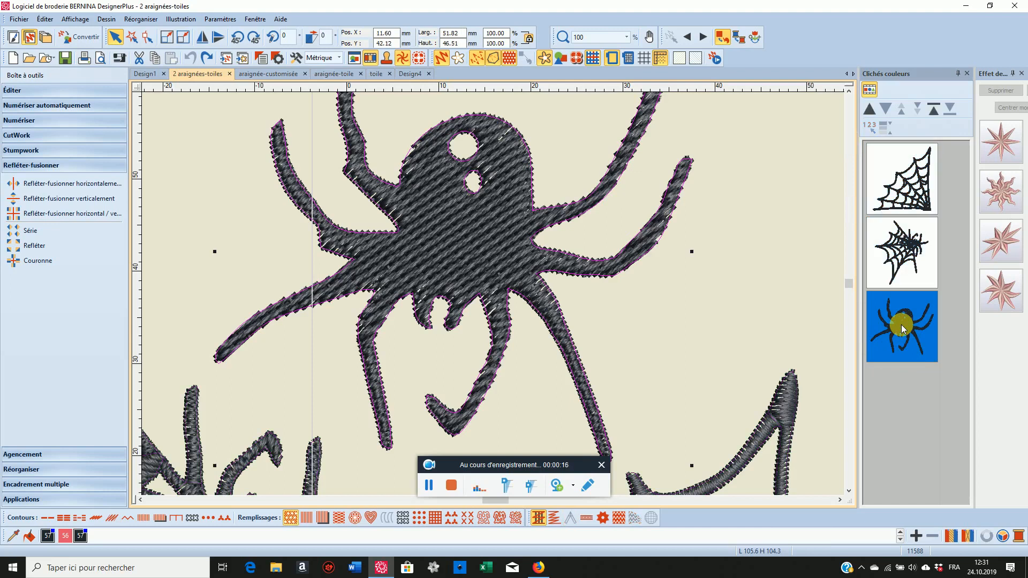
# Step: Copy the selected spider and paste it into a new blank design
pyautogui.hotkey('ctrl', 'c')
pyautogui.click(12, 57)
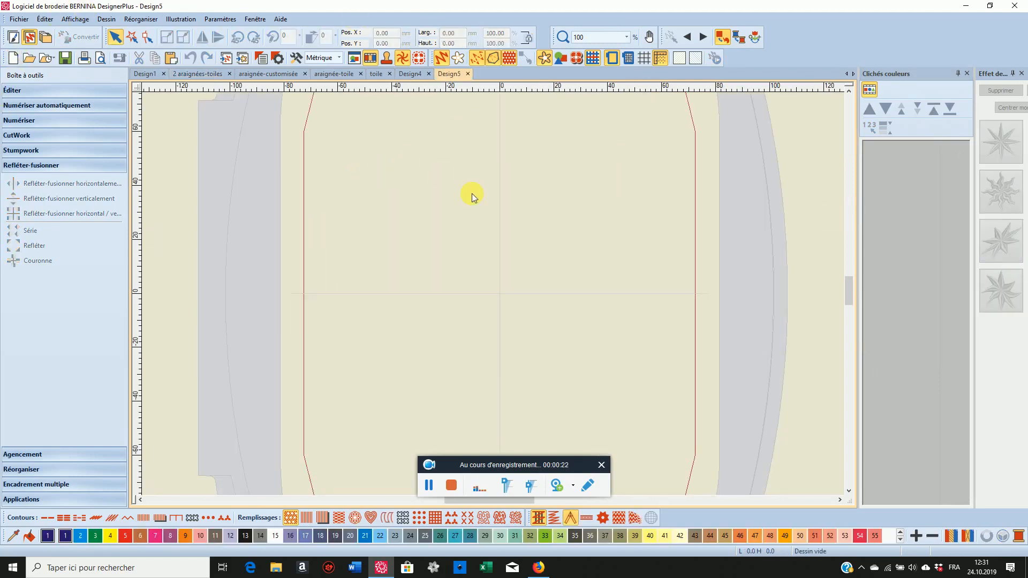
pyautogui.hotkey('ctrl', 'v')
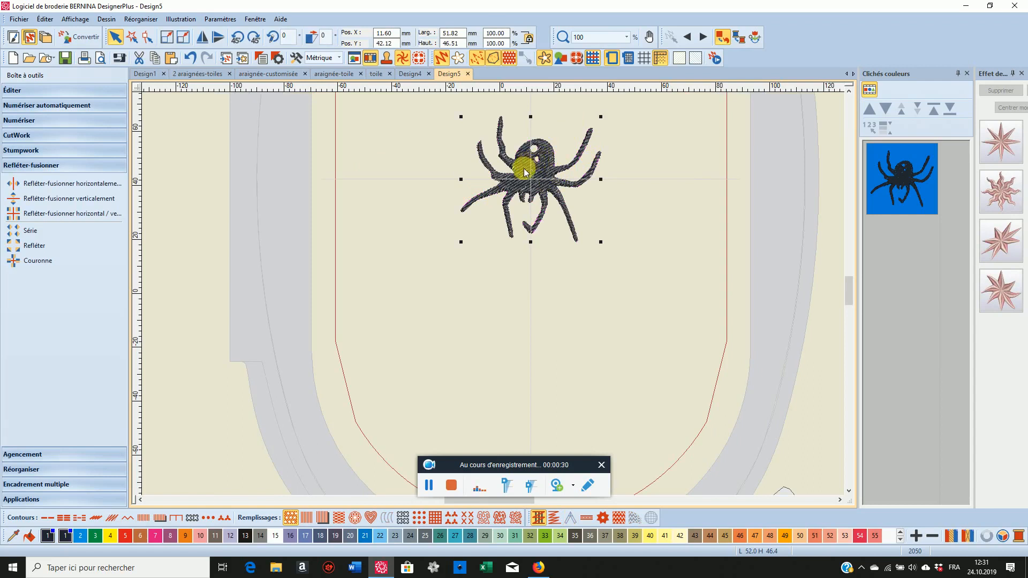
pyautogui.scroll(1, 525, 163)
pyautogui.scroll(1, 493, 294)
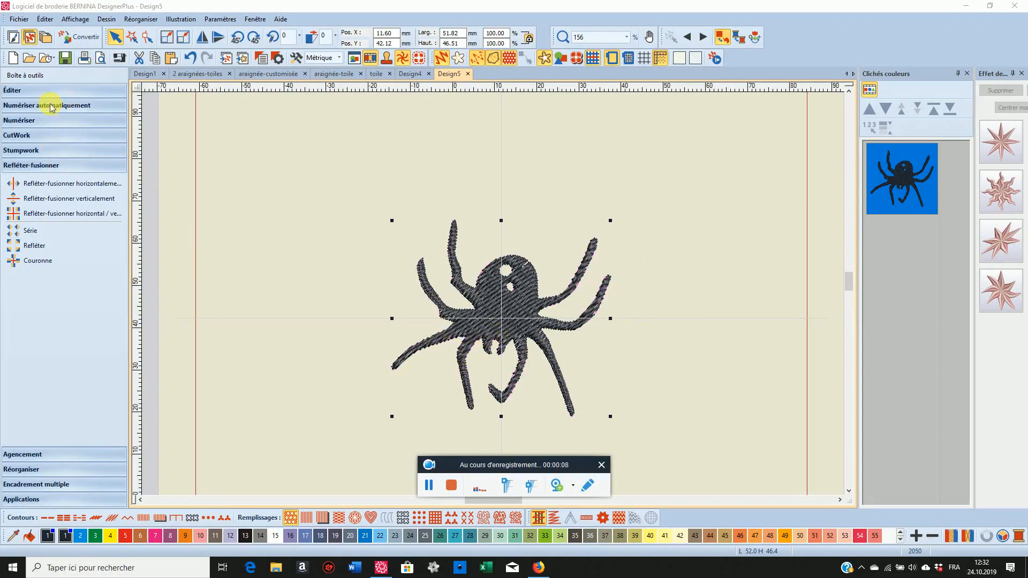
pyautogui.click(8, 91)
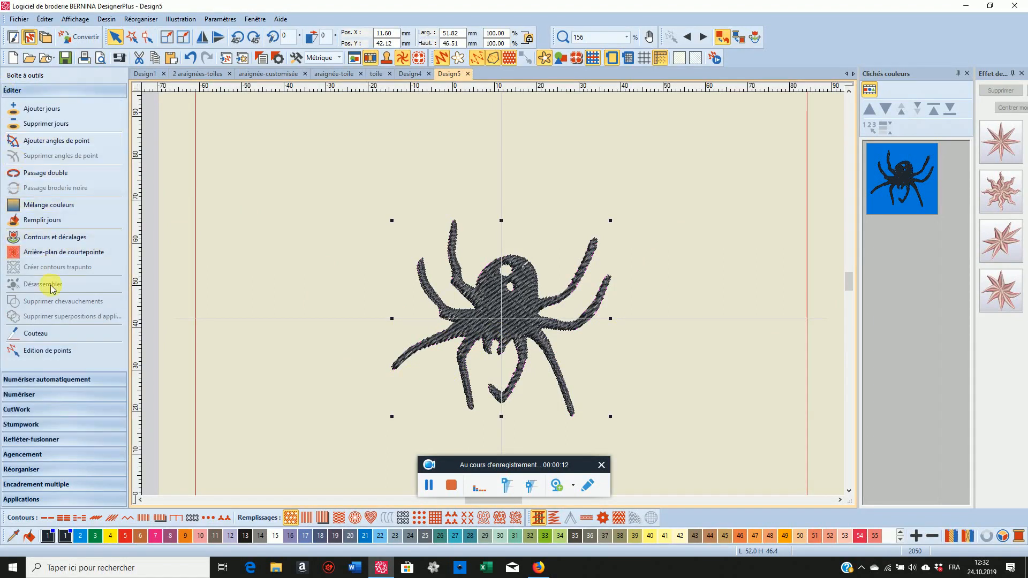
pyautogui.click(49, 335)
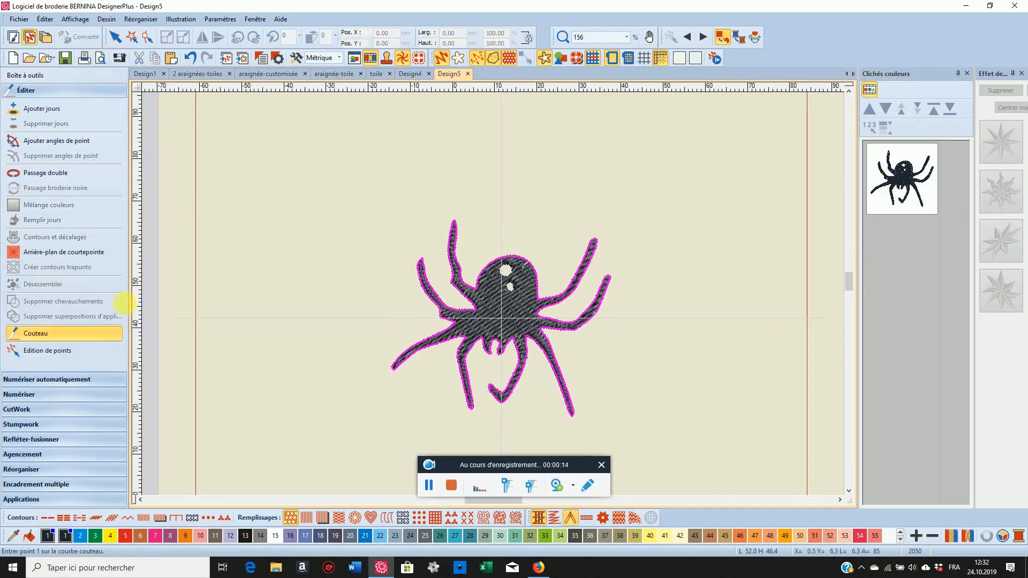
pyautogui.click(115, 39)
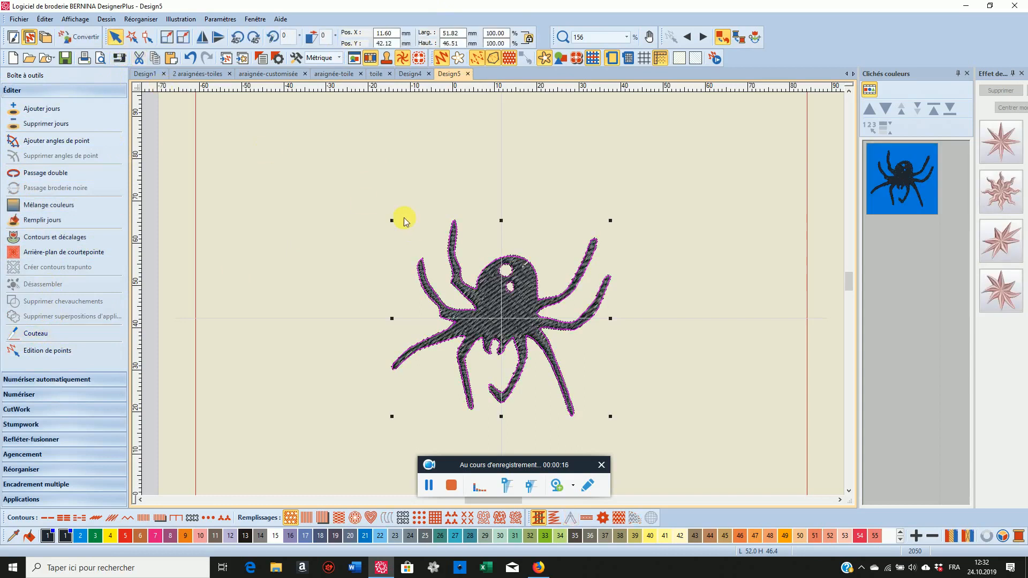
# Step: Cut the spider's uppermost right leg off the body with the Knife (Couteau), slicing across where the leg joins the body
pyautogui.click(227, 240)
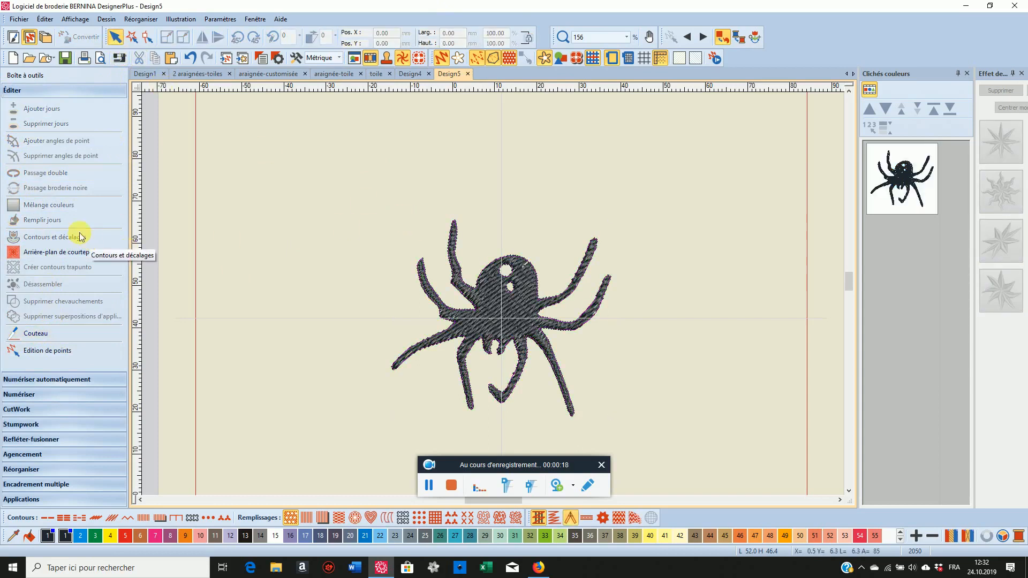
pyautogui.click(33, 333)
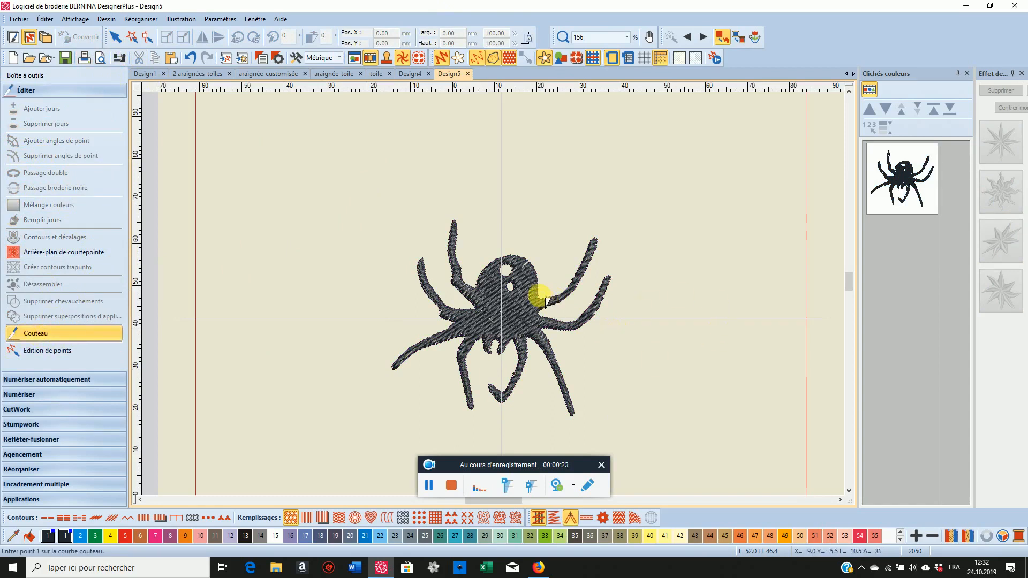
pyautogui.click(457, 483)
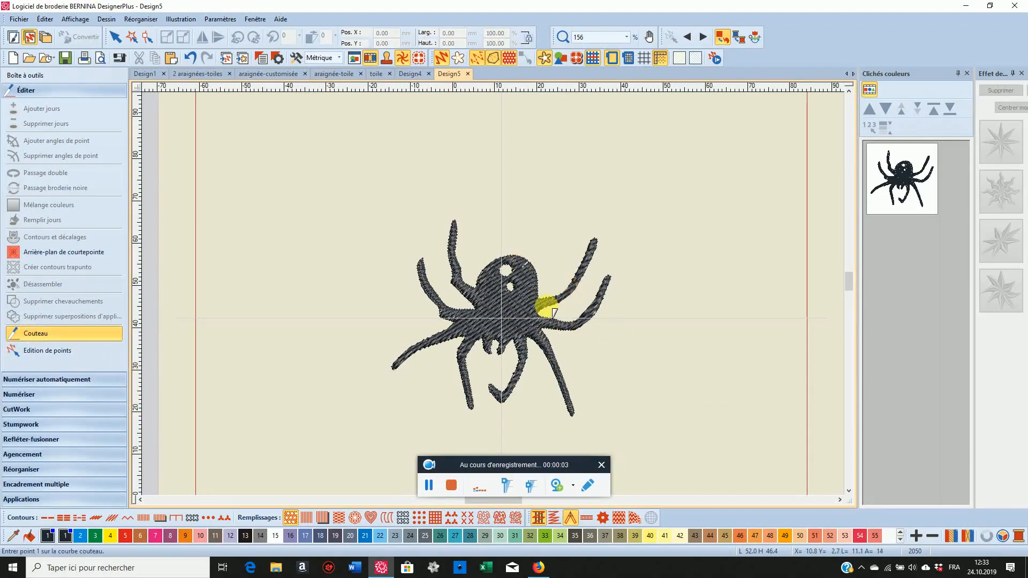
pyautogui.scroll(4, 555, 314)
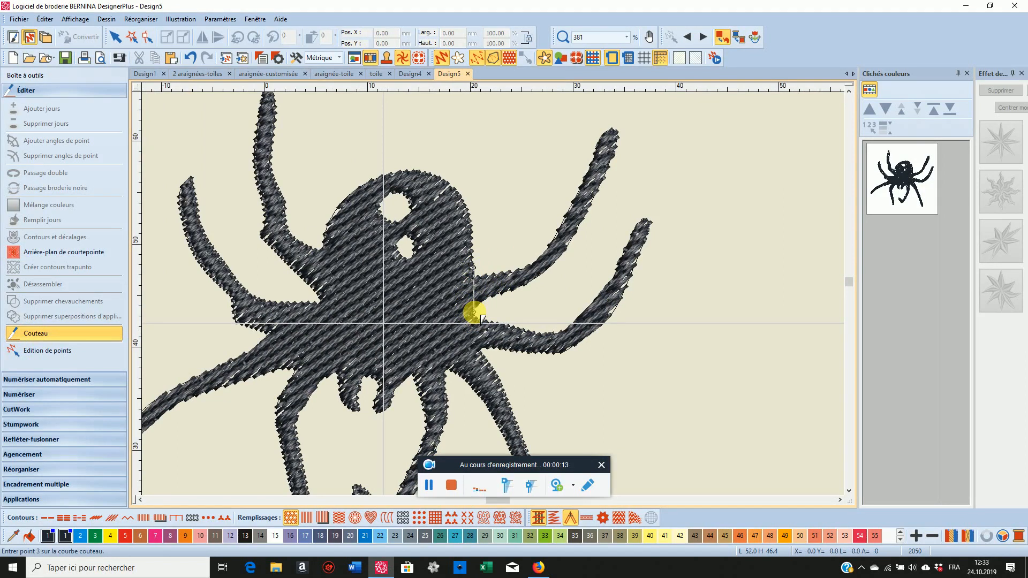
pyautogui.press('Return')
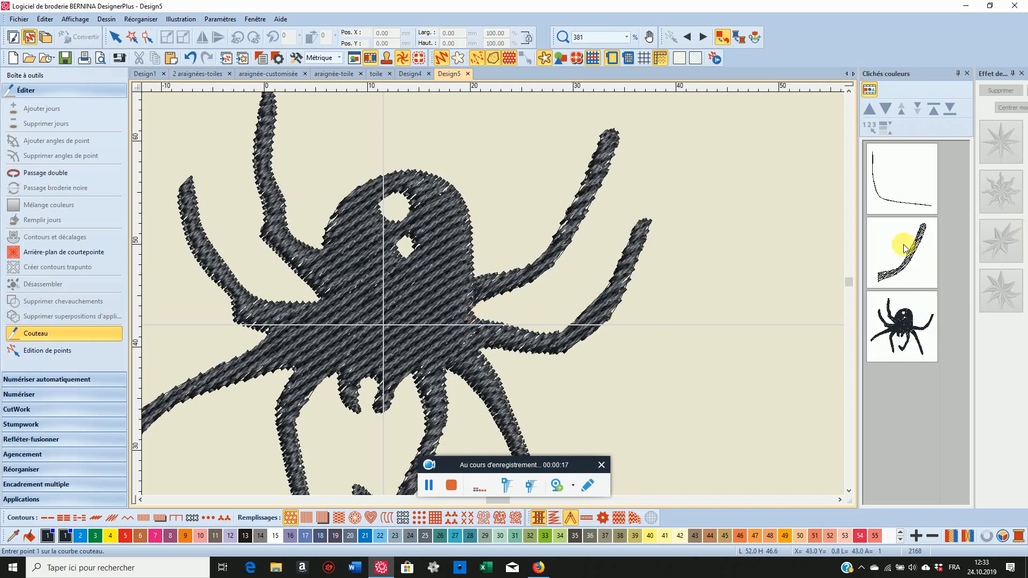
# Step: Cut the second right leg off the spider's body with a vertical knife line at its base
pyautogui.click(447, 487)
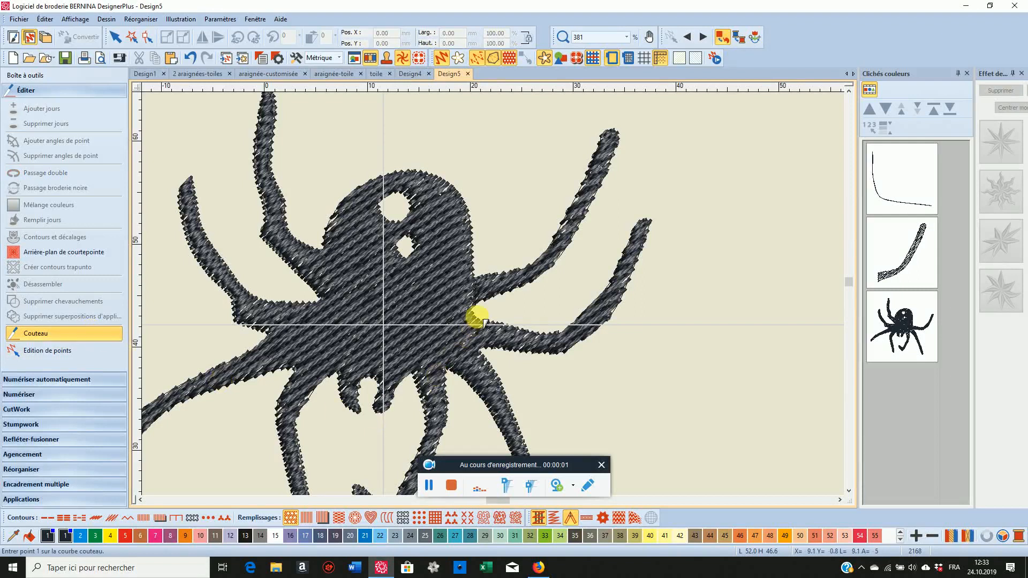
pyautogui.click(481, 352)
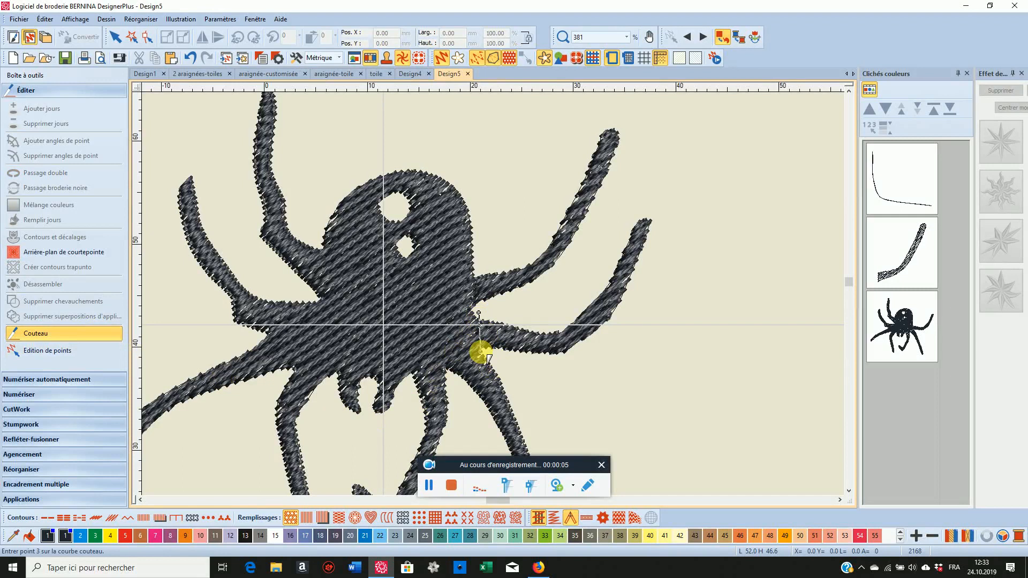
pyautogui.press('Return')
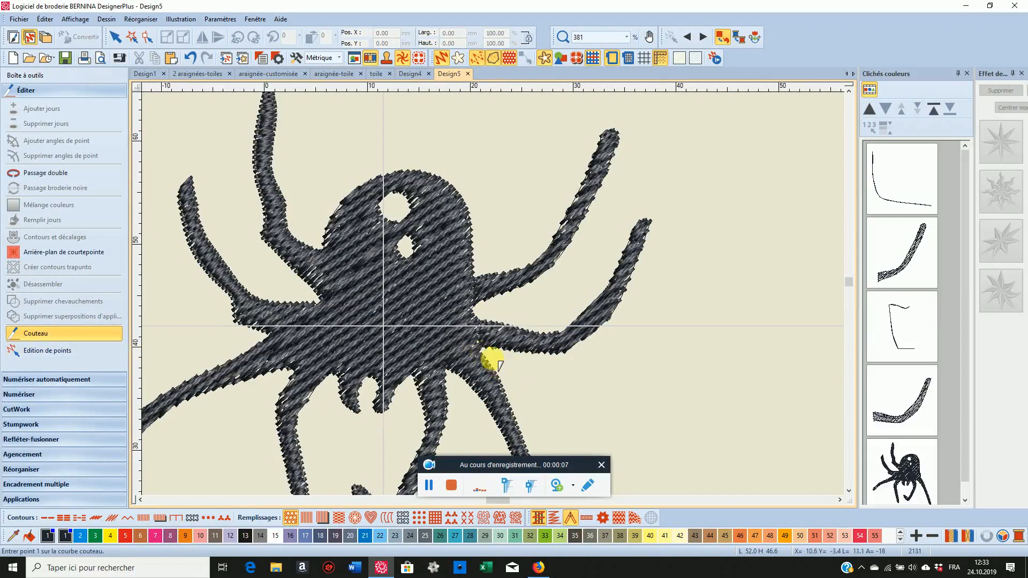
# Step: Cut the two lower right legs off the spider's body with knife lines across their bases
pyautogui.click(483, 352)
pyautogui.click(448, 375)
pyautogui.press('Return')
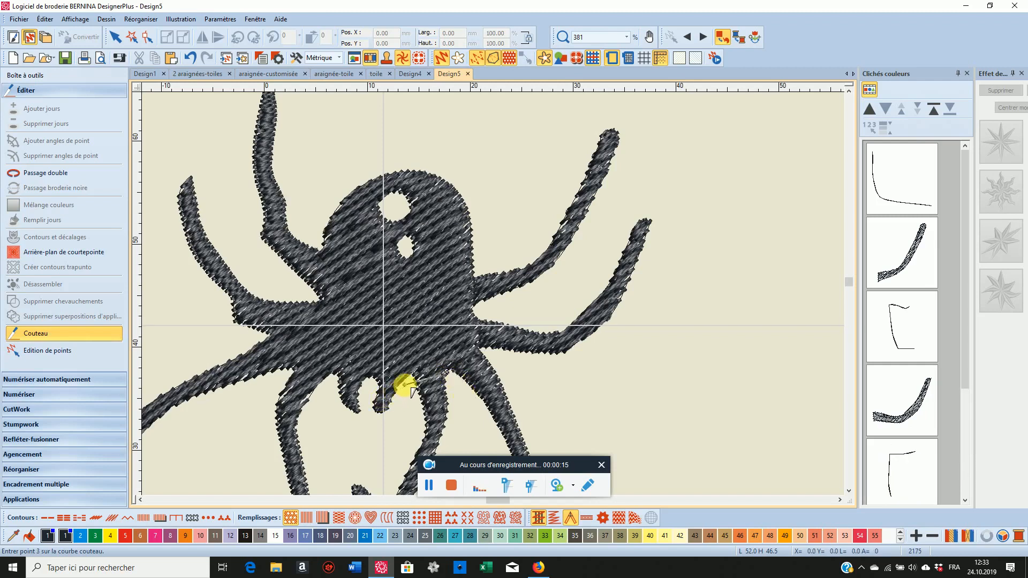
pyautogui.press('Return')
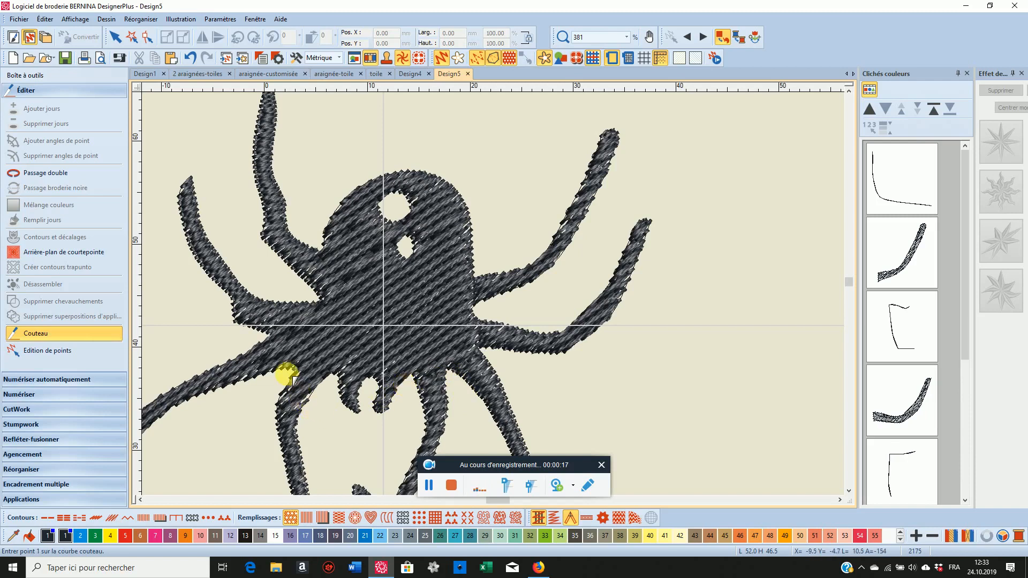
# Step: Cut the three lower left legs off the spider's body, drawing one knife line across the base of each
pyautogui.click(289, 373)
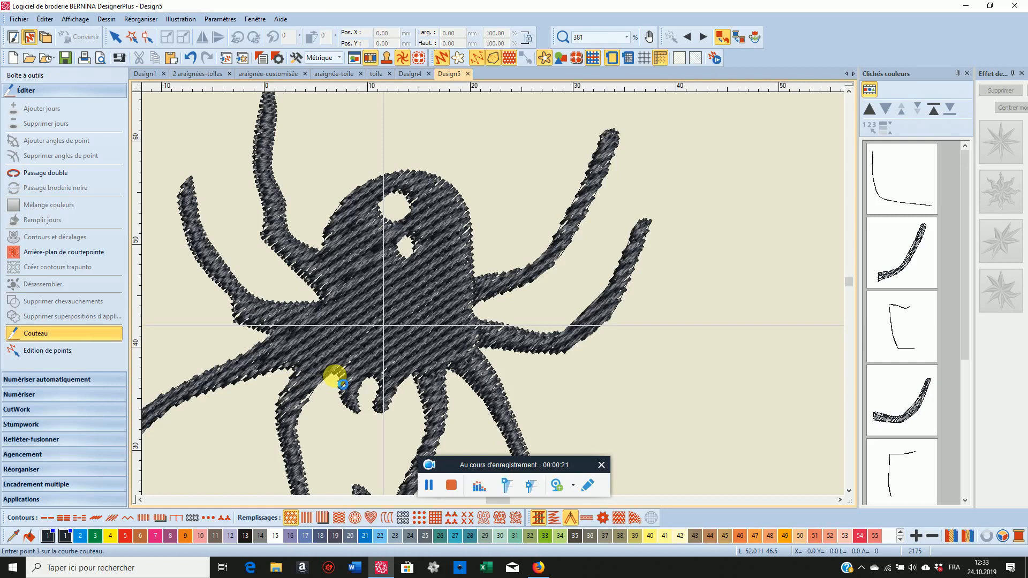
pyautogui.press('Return')
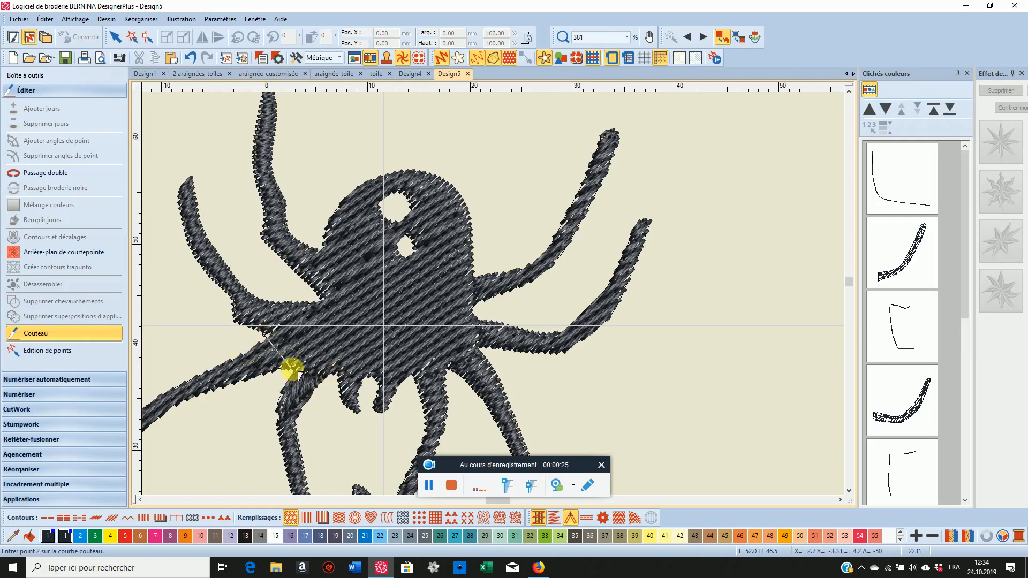
pyautogui.press('Return')
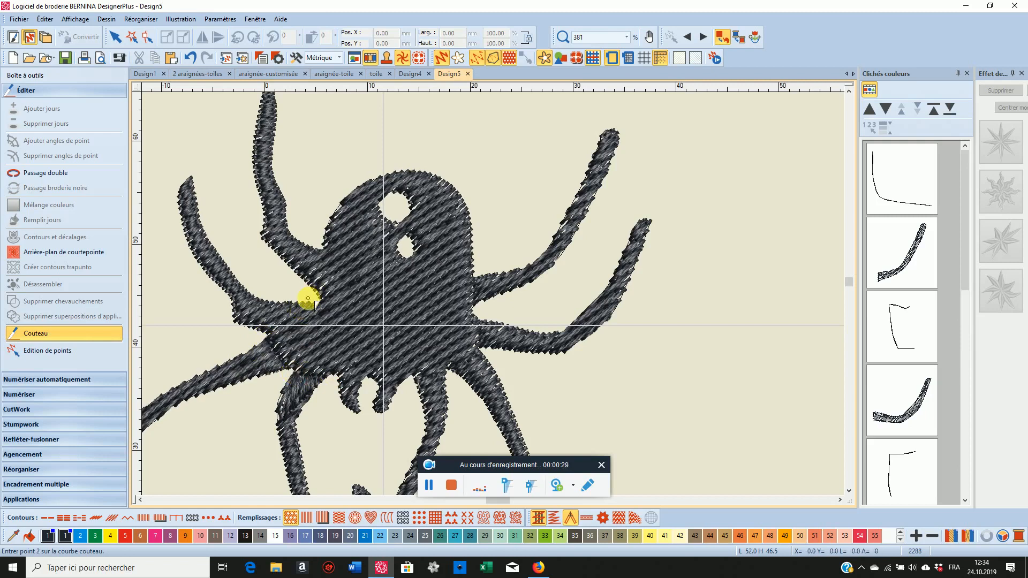
pyautogui.click(260, 341)
pyautogui.press('Return')
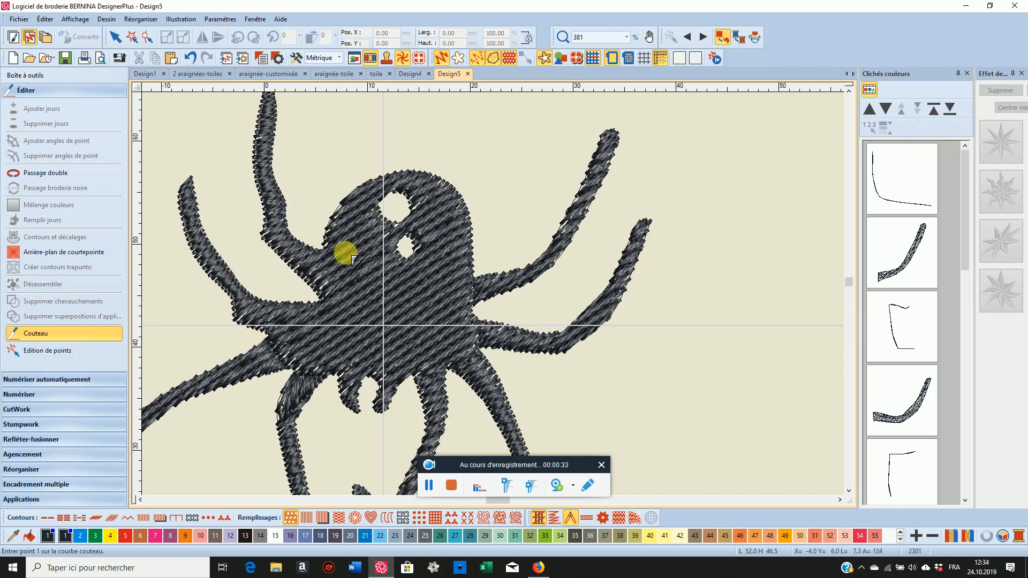
# Step: Cut the uppermost left leg off the spider's body with a vertical knife line at its base
pyautogui.click(318, 242)
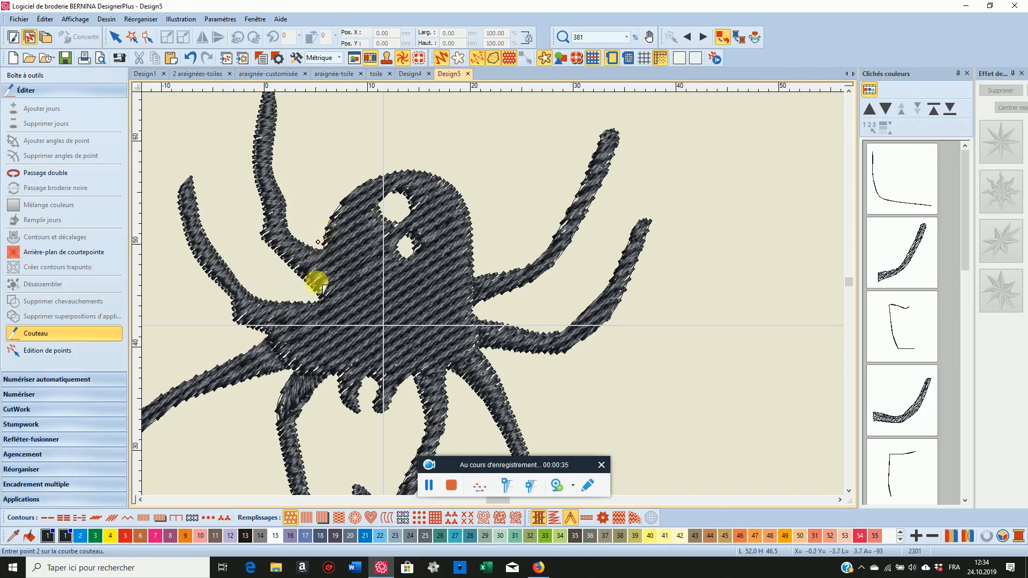
pyautogui.click(319, 303)
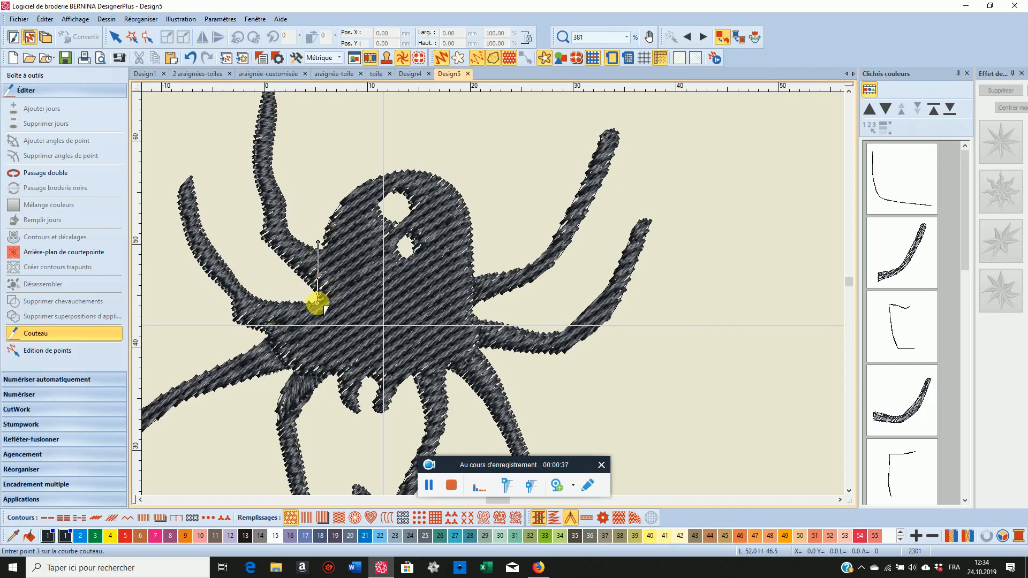
pyautogui.press('Return')
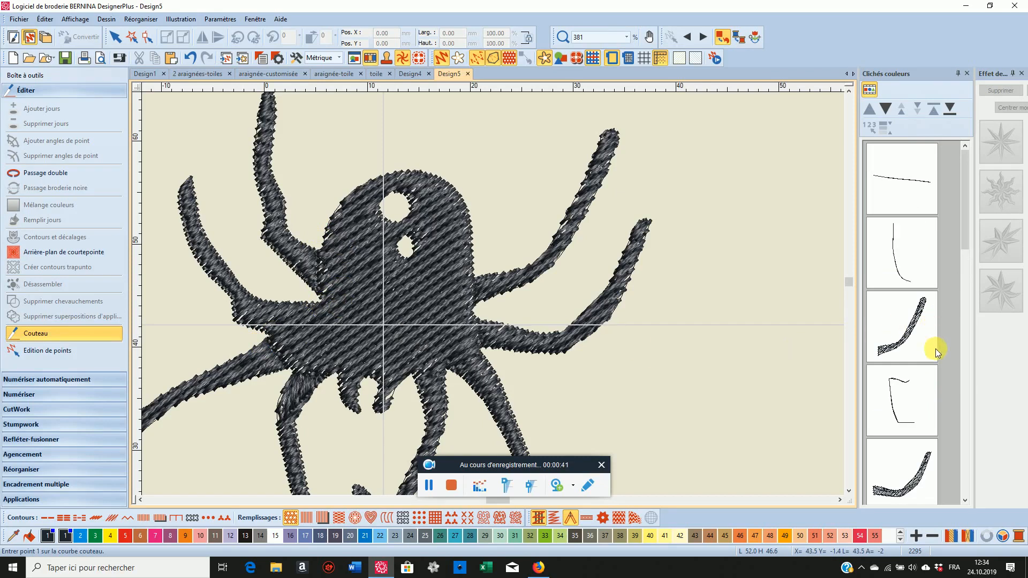
# Step: Examine the cut pieces individually and inspect the uppermost right leg's reshape control points and stitch angle line
pyautogui.moveTo(965, 201); pyautogui.dragTo(966, 230)
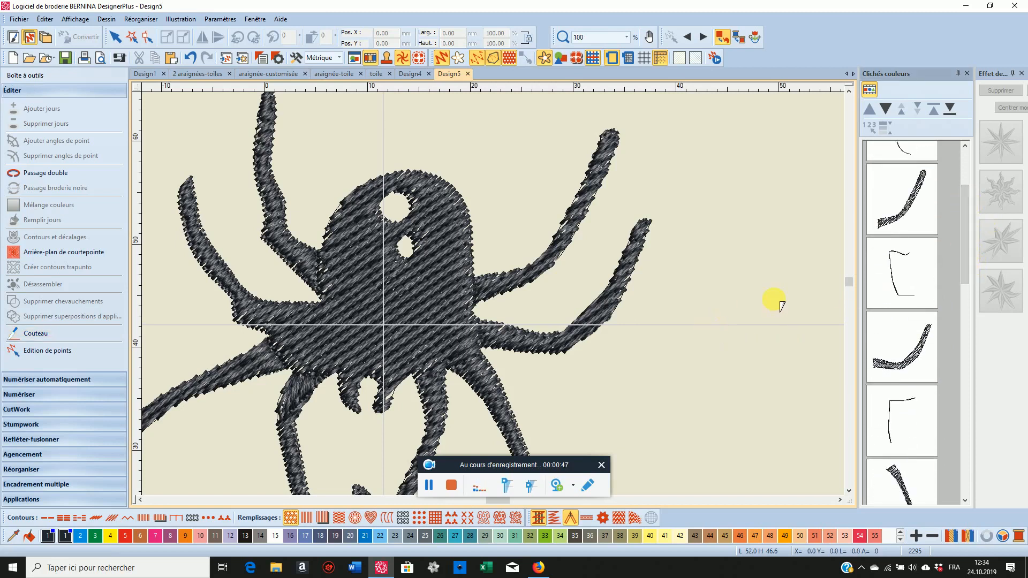
pyautogui.click(429, 486)
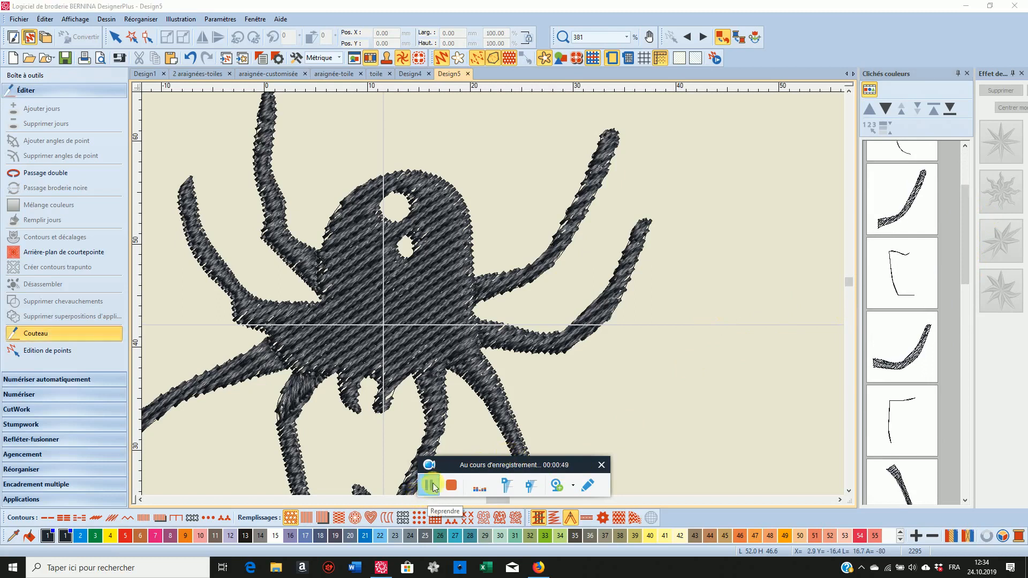
pyautogui.click(921, 198)
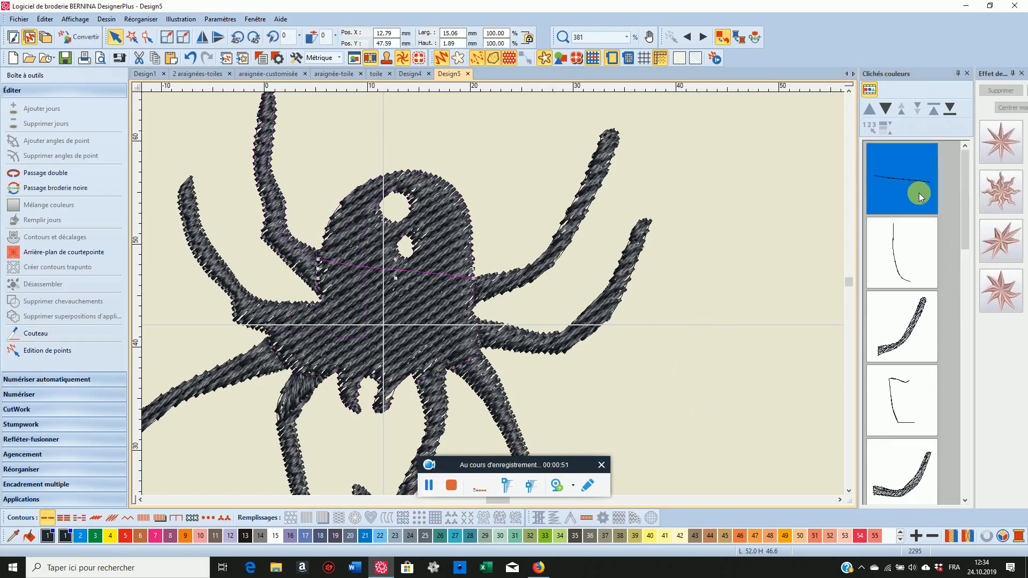
pyautogui.click(903, 313)
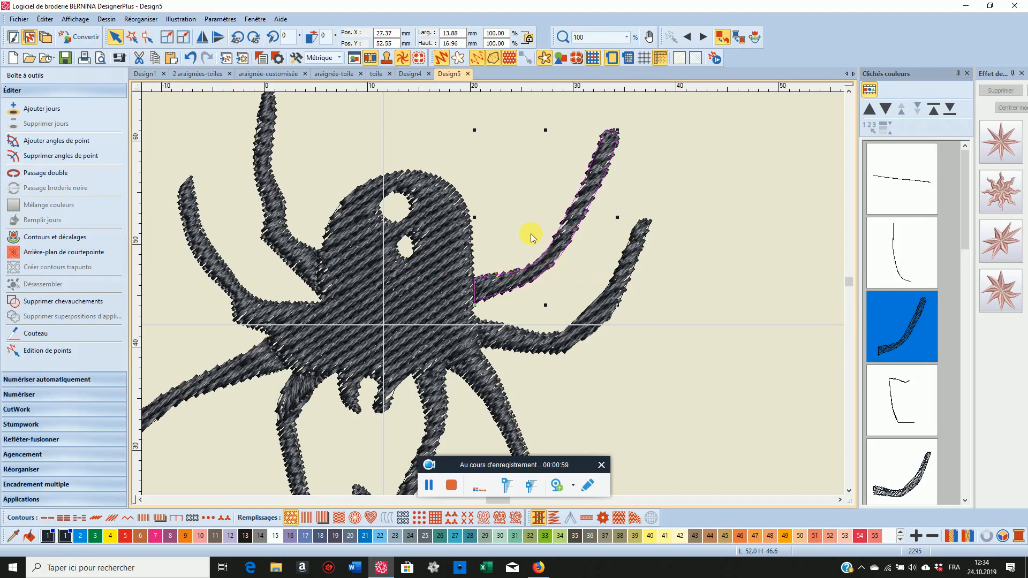
pyautogui.click(147, 37)
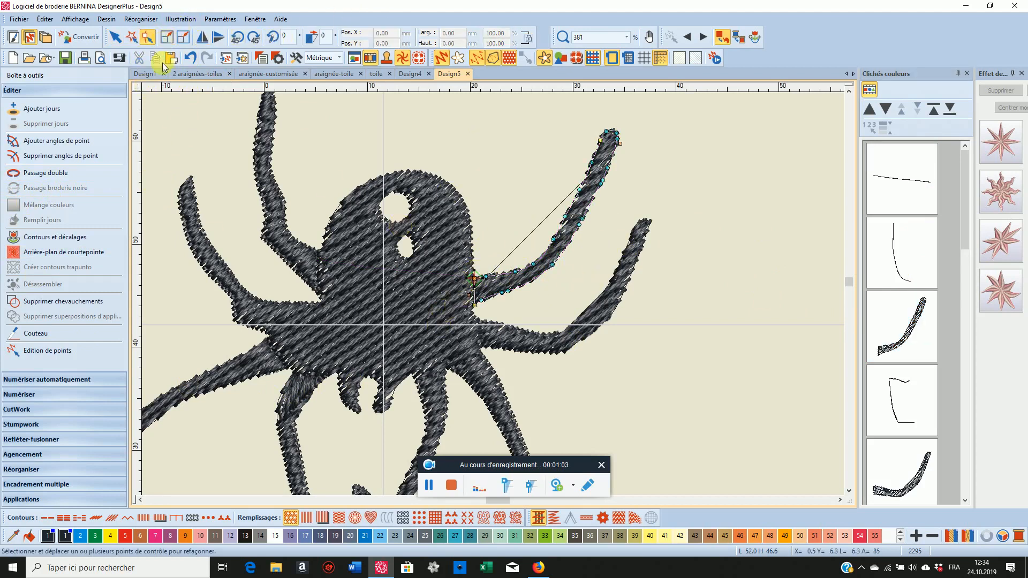
pyautogui.click(115, 42)
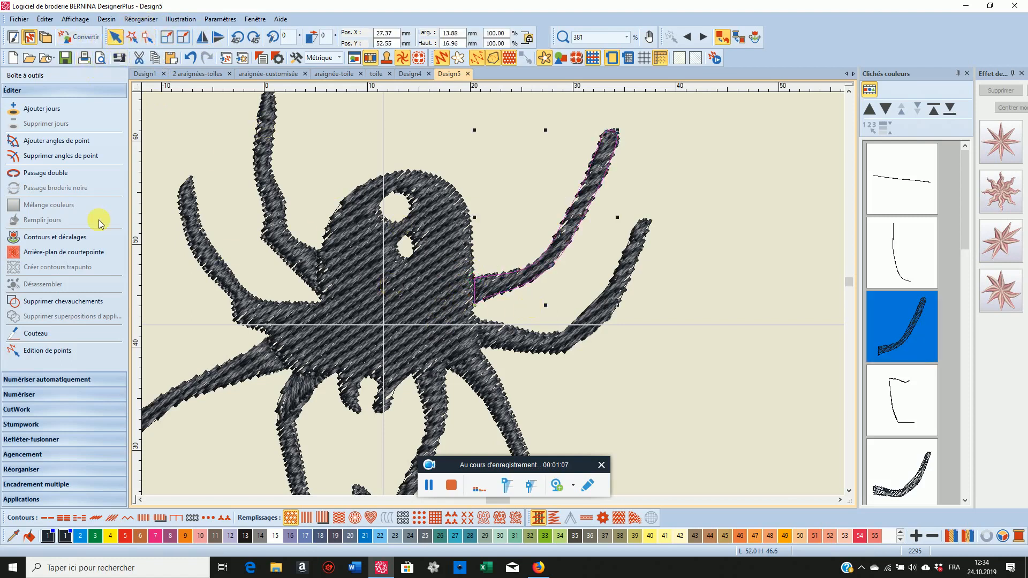
# Step: Try to add stitch angles to the uppermost right leg, and undo the last knife cut
pyautogui.click(84, 141)
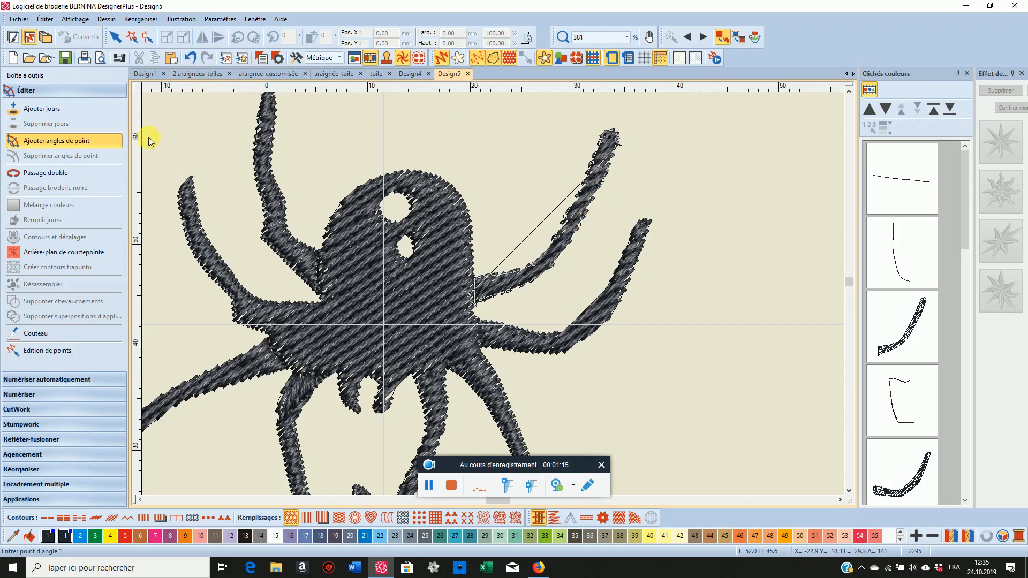
pyautogui.click(191, 59)
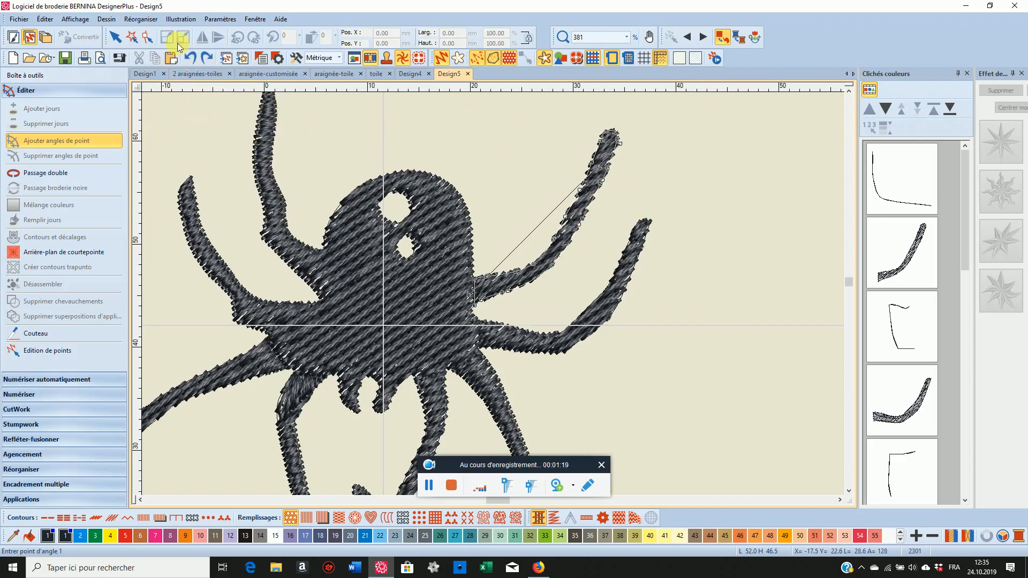
pyautogui.click(115, 37)
pyautogui.click(432, 200)
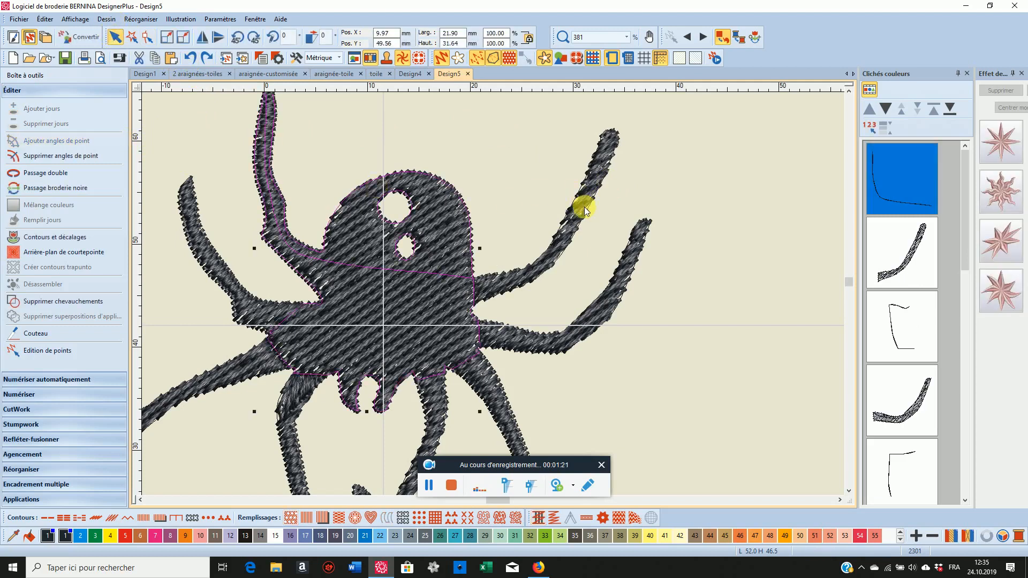
# Step: Replace the uppermost right leg's stitch angle with three new angle lines across its base, middle and tip
pyautogui.click(920, 256)
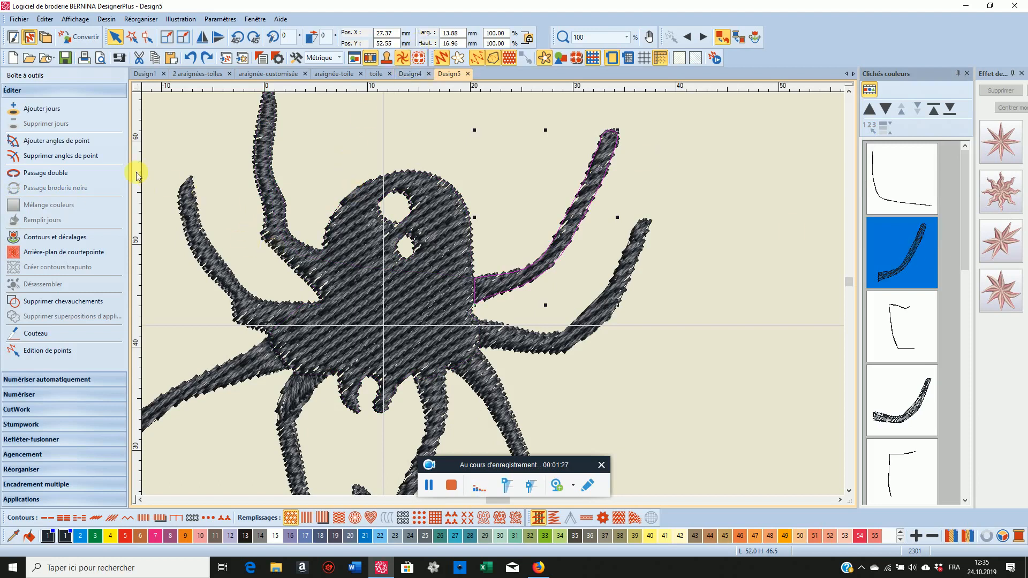
pyautogui.click(97, 160)
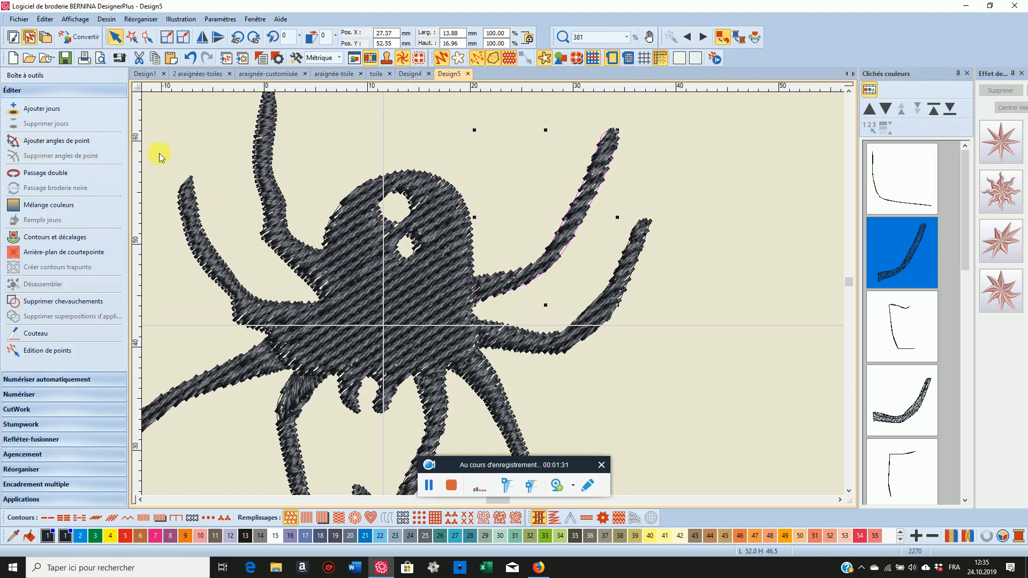
pyautogui.click(80, 140)
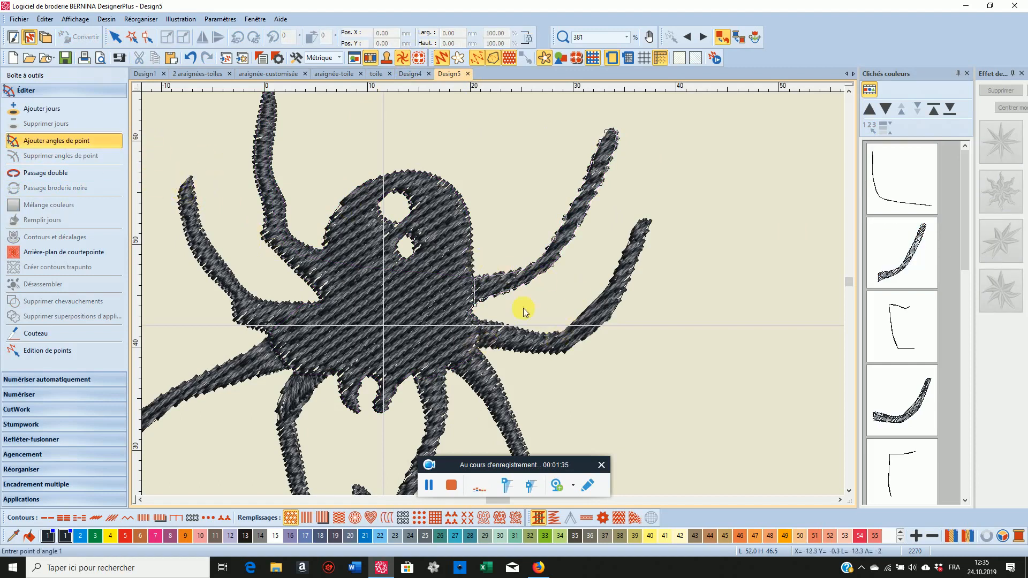
pyautogui.click(556, 264)
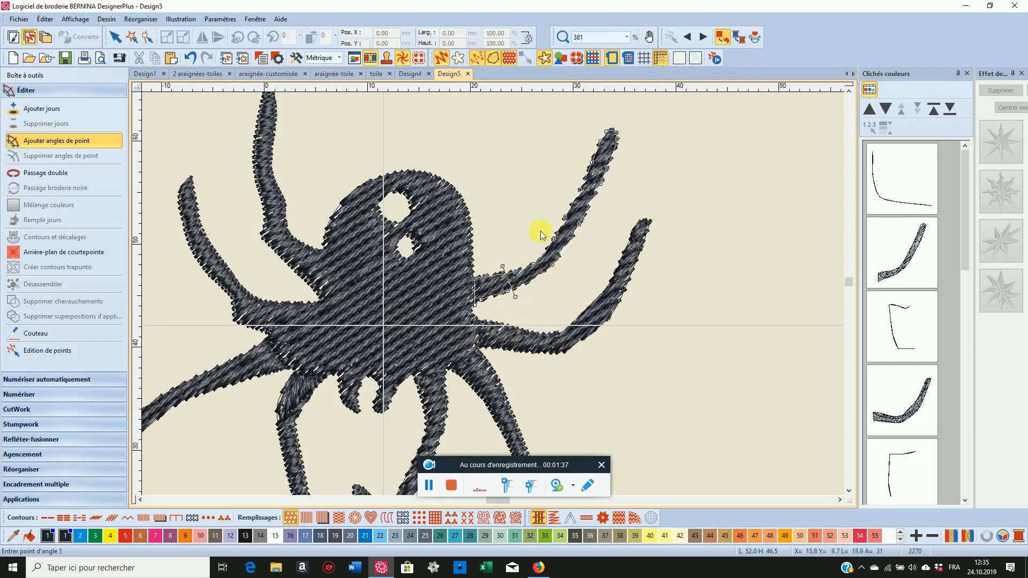
pyautogui.click(588, 250)
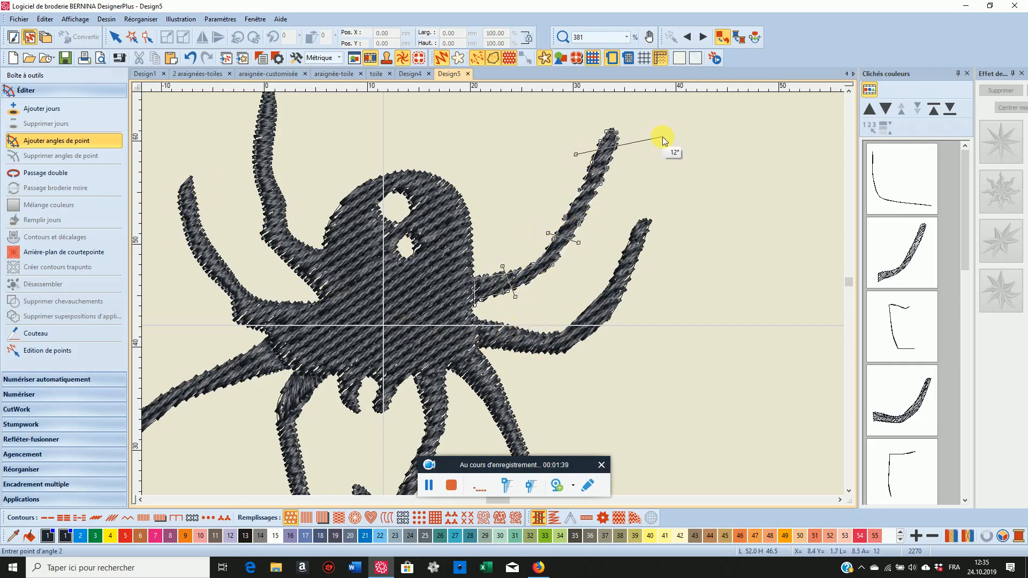
pyautogui.press('Return')
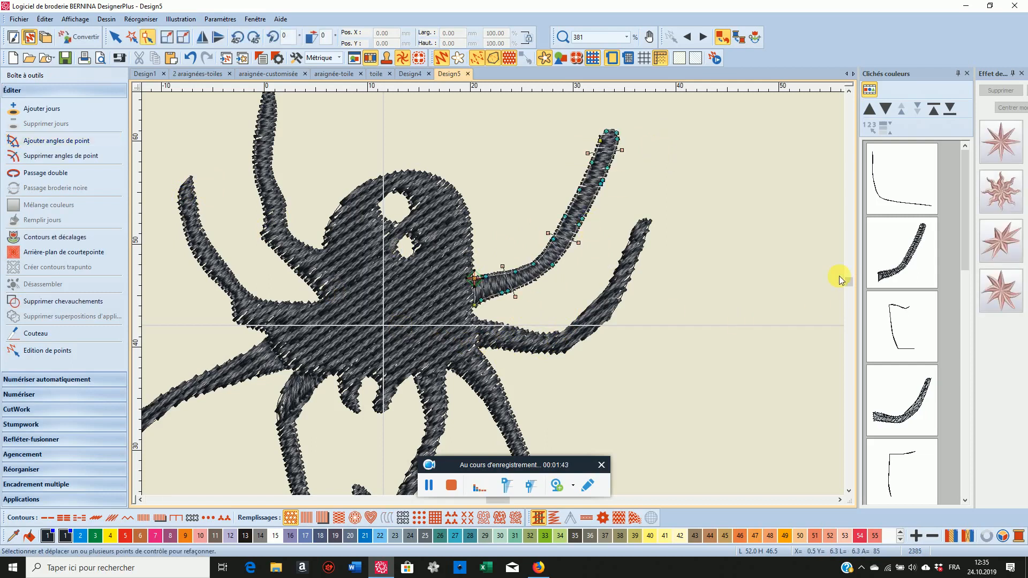
pyautogui.click(115, 37)
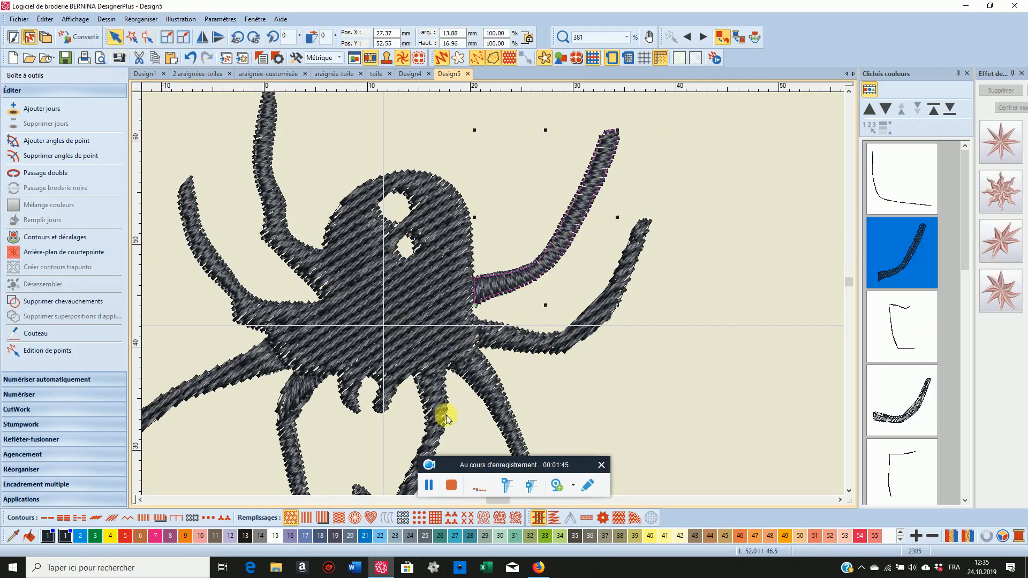
# Step: Replace the second right leg's stitch angle with four new angle lines spread from its tip to its base
pyautogui.click(568, 353)
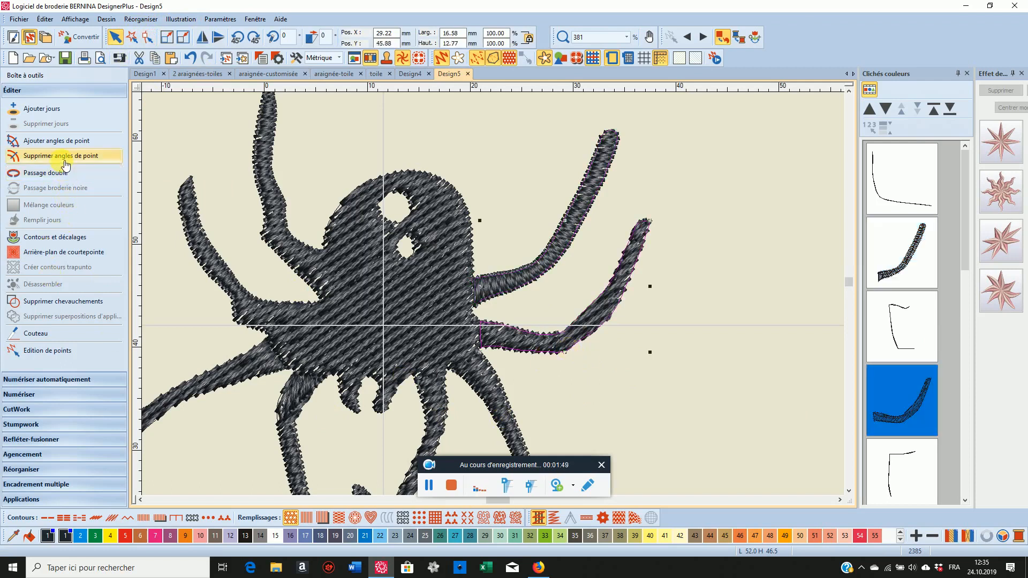
pyautogui.click(80, 176)
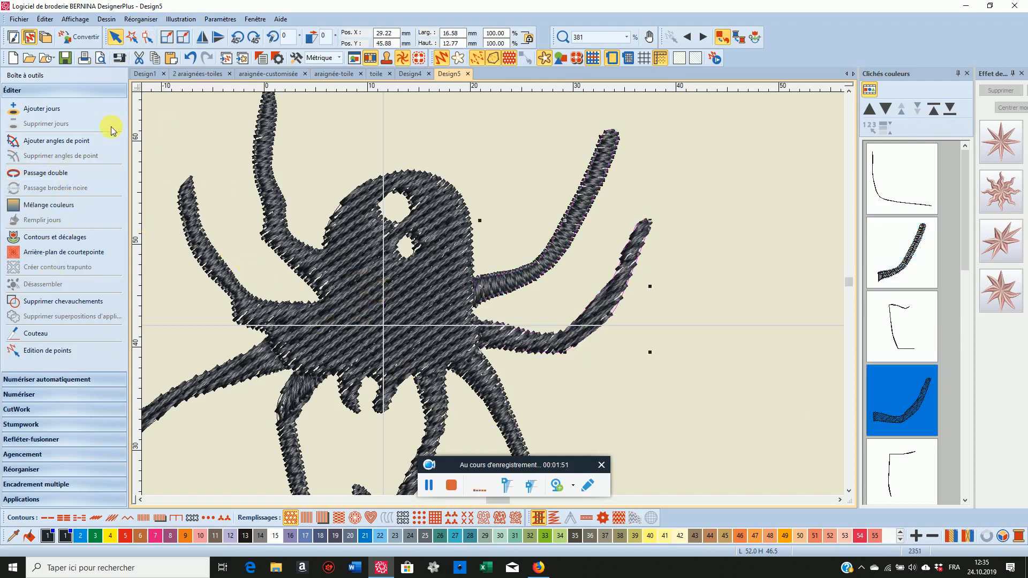
pyautogui.click(88, 141)
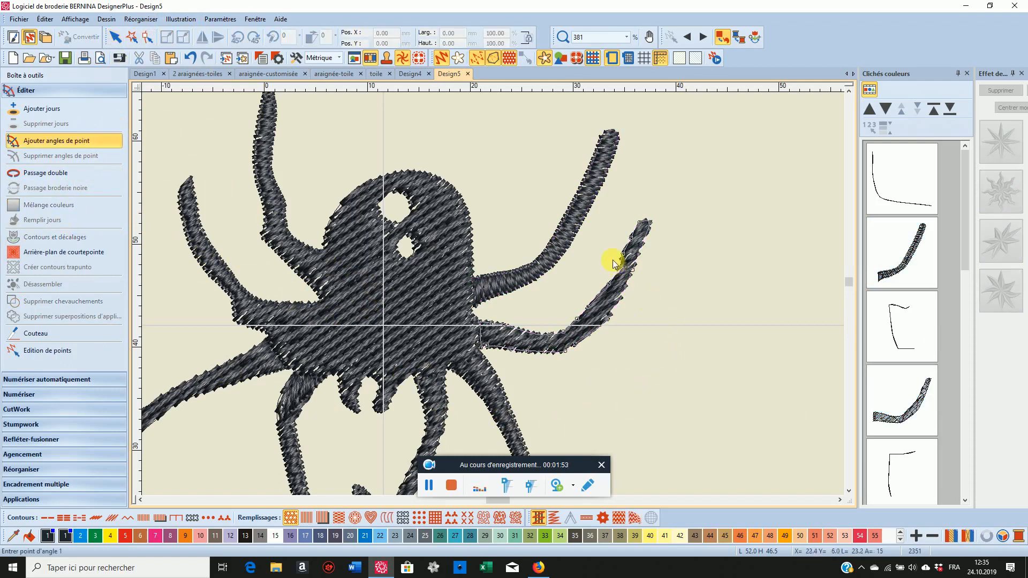
pyautogui.click(608, 230)
pyautogui.click(718, 252)
pyautogui.click(610, 263)
pyautogui.click(649, 315)
pyautogui.click(579, 306)
pyautogui.click(609, 401)
pyautogui.click(542, 320)
pyautogui.click(534, 395)
pyautogui.press('Return')
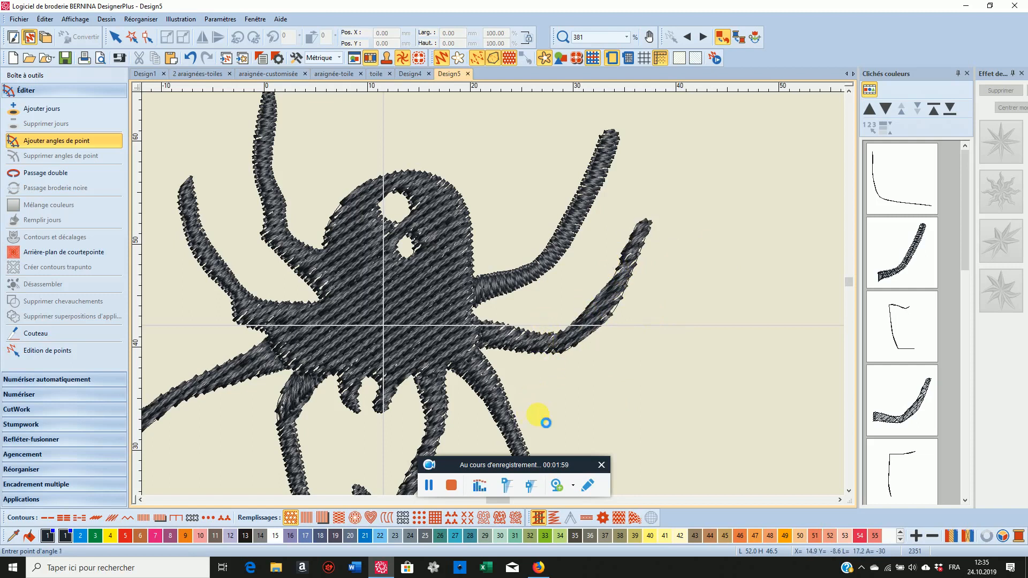
pyautogui.moveTo(965, 236); pyautogui.dragTo(962, 297)
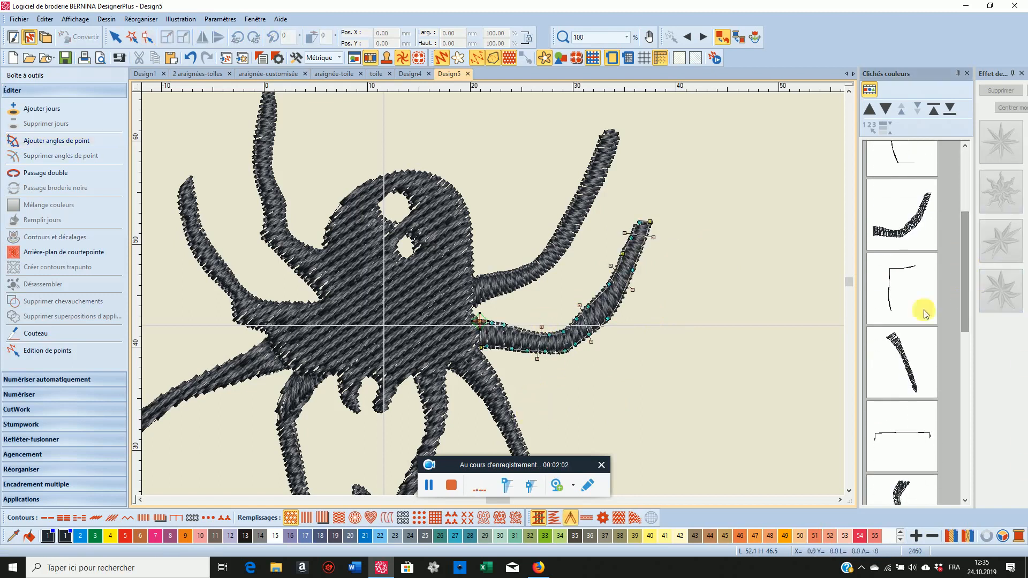
pyautogui.click(451, 488)
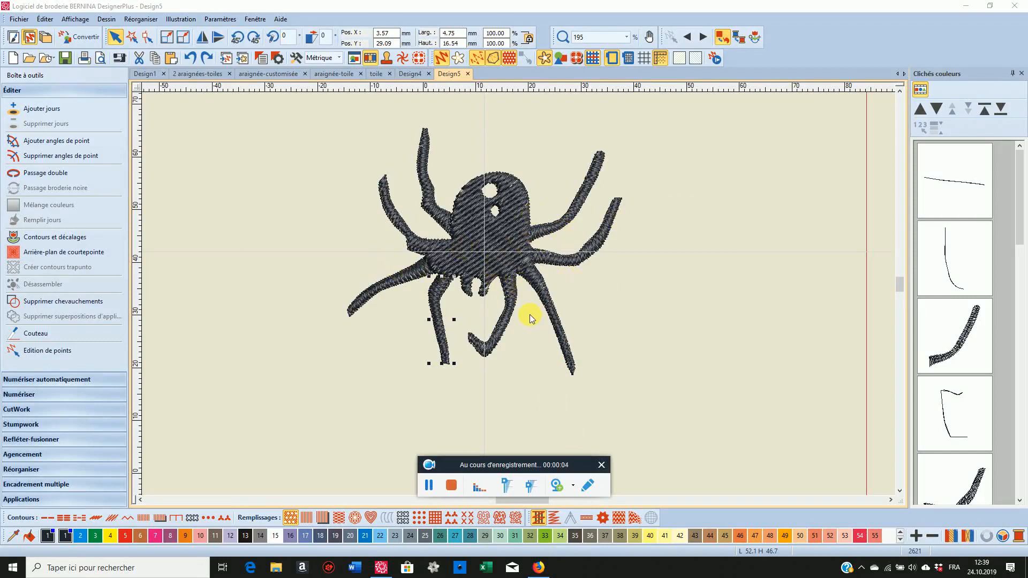
# Step: Change the fill of the two upper right legs to Satin
pyautogui.click(941, 355)
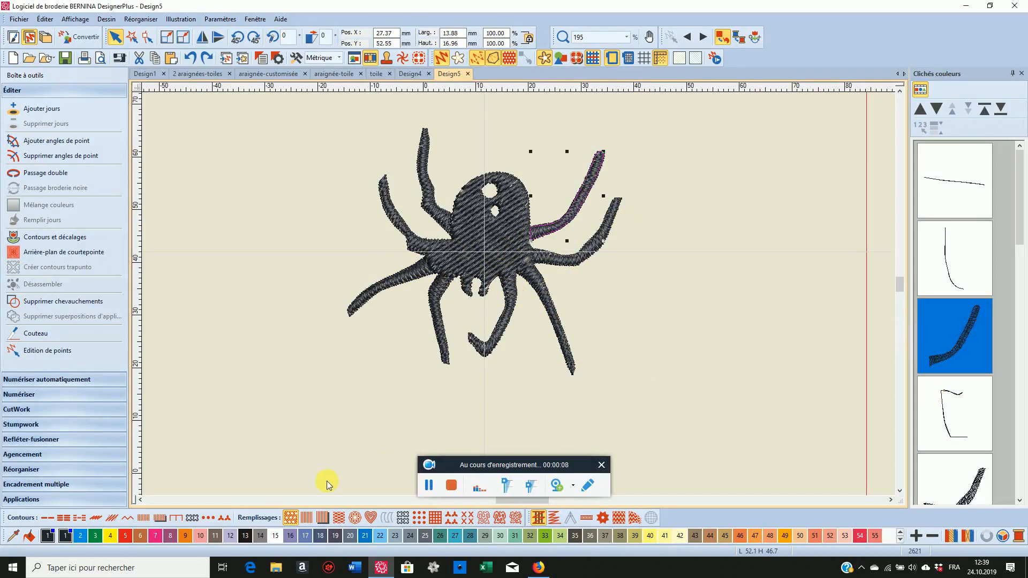
pyautogui.click(307, 517)
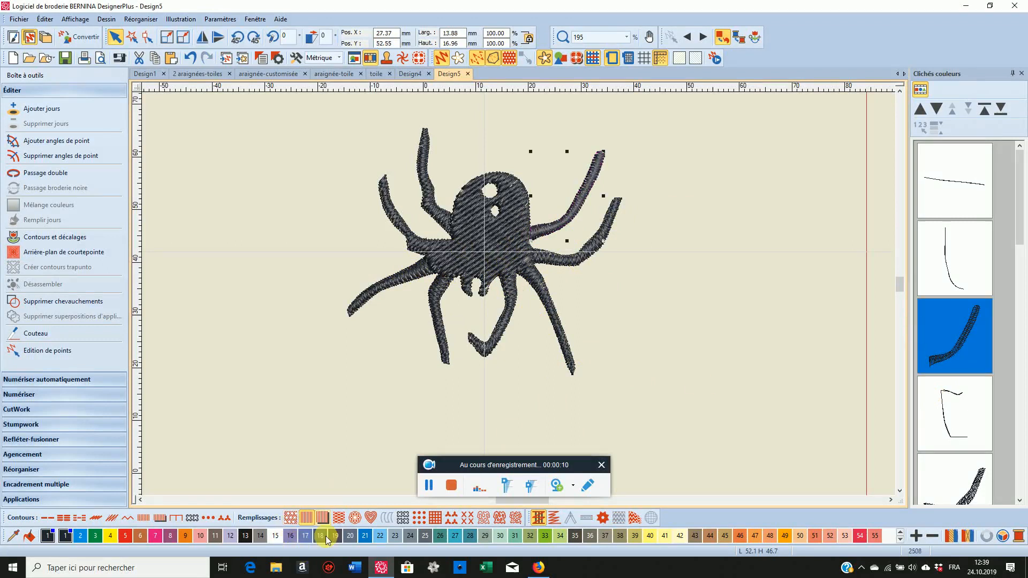
pyautogui.click(948, 484)
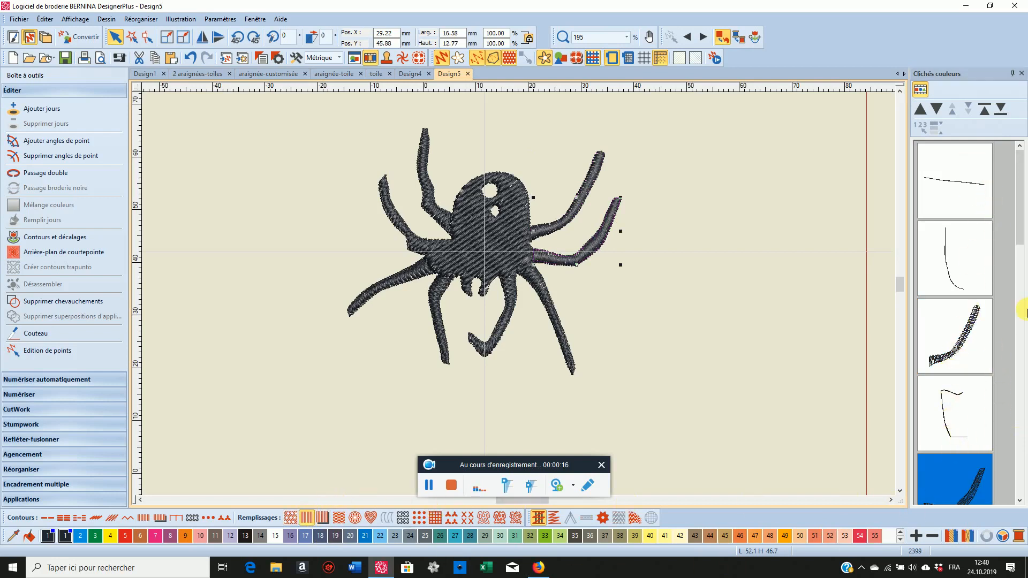
# Step: Change the fill of the long straight lower right leg and the inner lower left leg to Satin
pyautogui.scroll(-1, 1017, 212)
pyautogui.scroll(-3, 1018, 212)
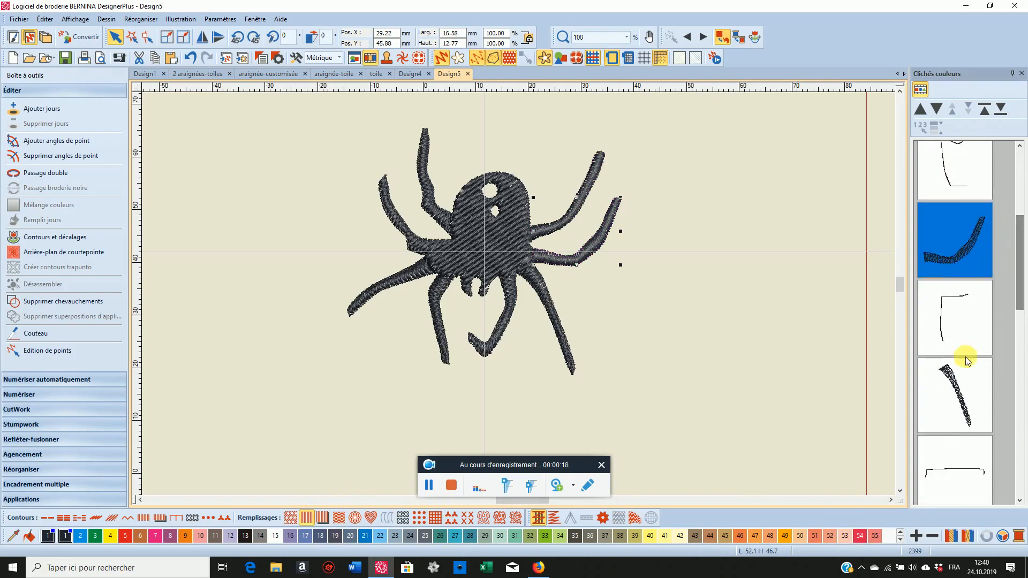
pyautogui.click(948, 391)
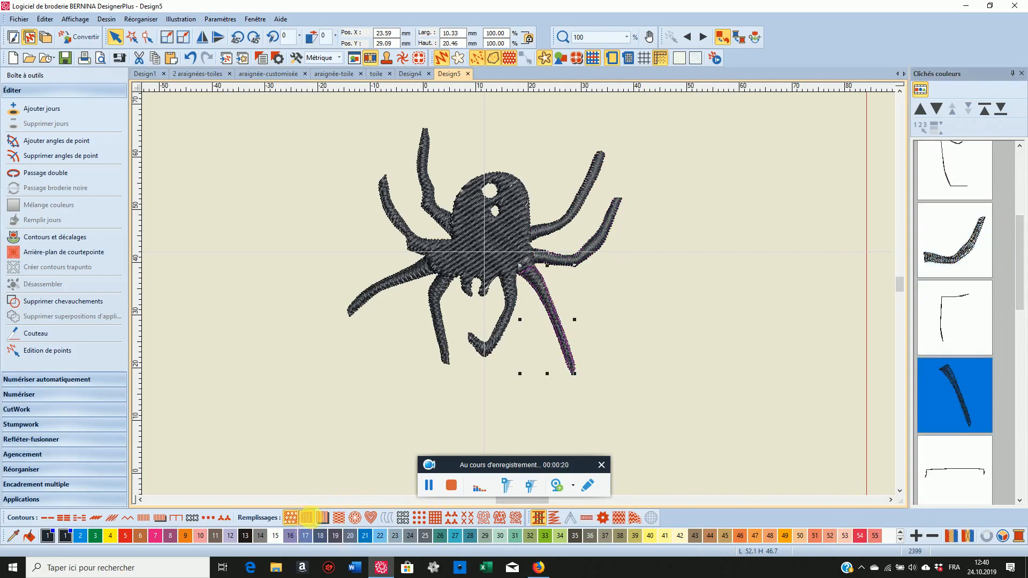
pyautogui.click(309, 533)
pyautogui.moveTo(1023, 249); pyautogui.dragTo(1022, 295)
pyautogui.click(956, 352)
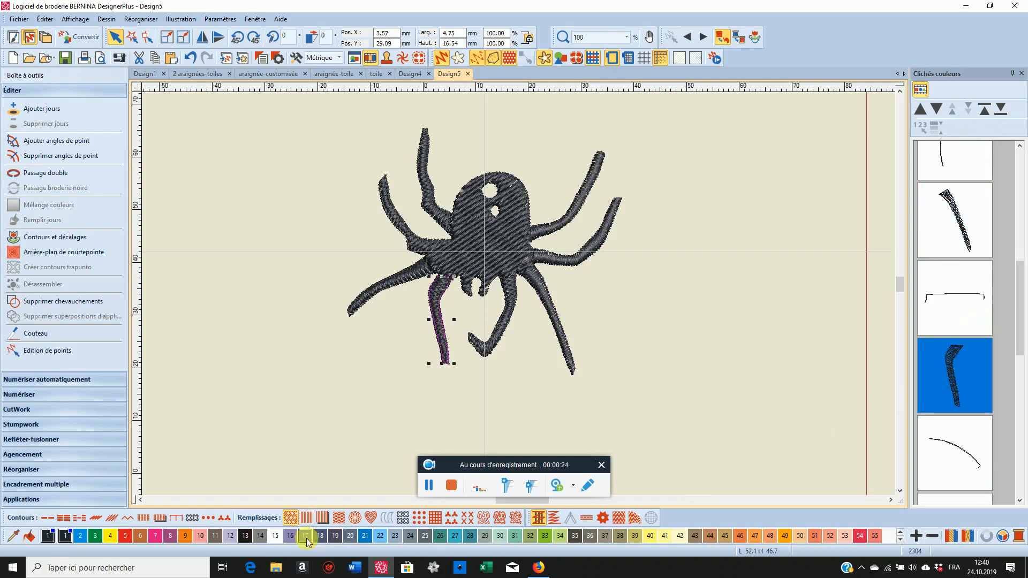
pyautogui.click(306, 518)
# Step: Apply the Satin fill to the outer lower left leg and the second left leg from the top
pyautogui.moveTo(1020, 342); pyautogui.dragTo(1021, 380)
pyautogui.click(950, 399)
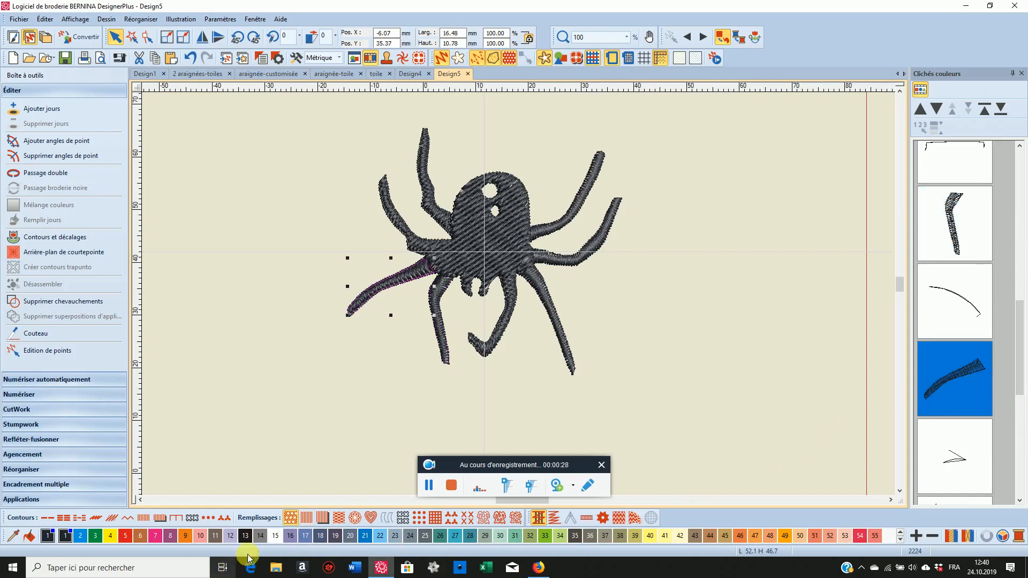
pyautogui.click(306, 518)
pyautogui.moveTo(1020, 321); pyautogui.dragTo(1021, 361)
pyautogui.click(948, 358)
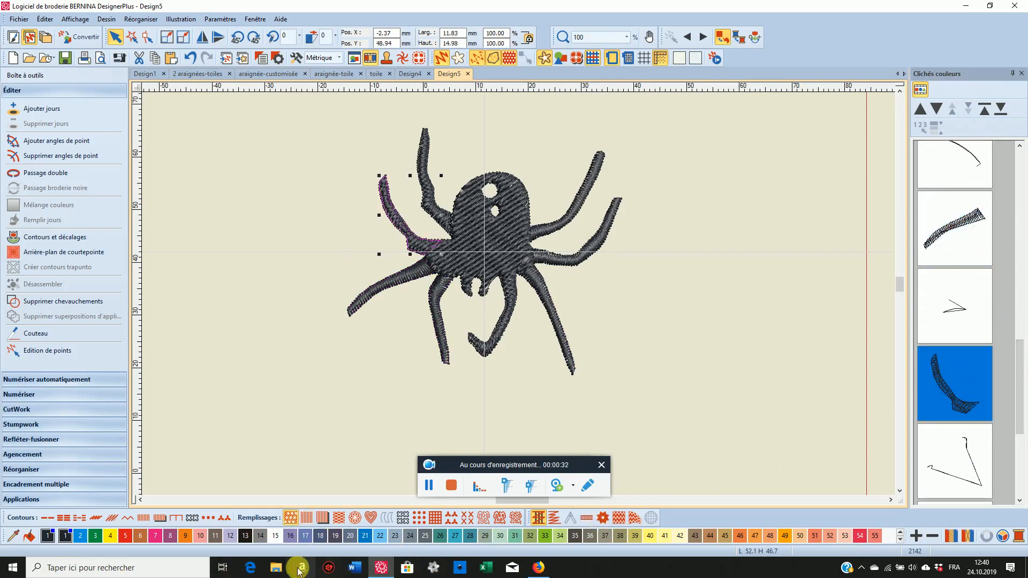
pyautogui.click(307, 518)
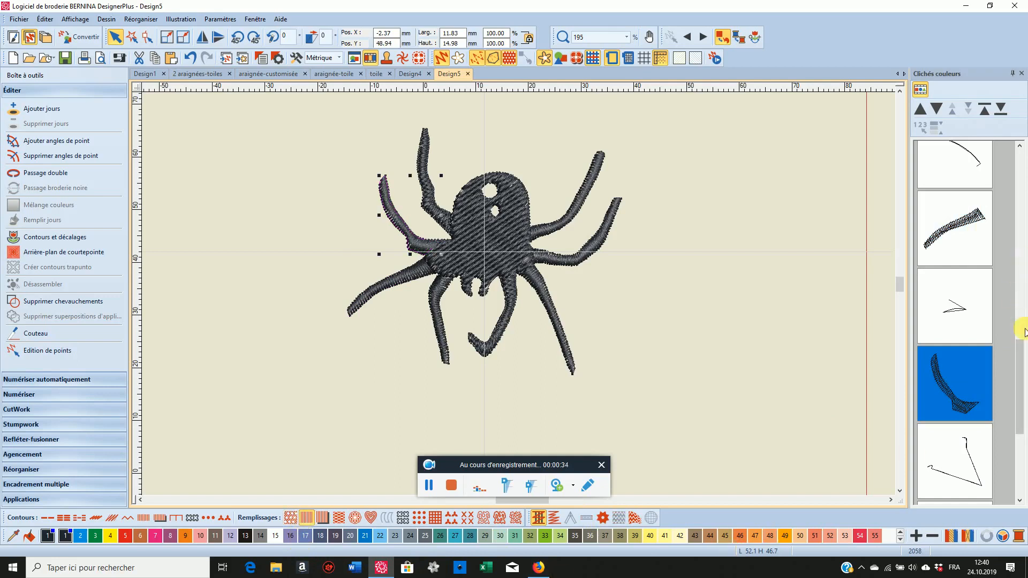
# Step: Apply the Satin fill to the uppermost left leg and the hooked inner lower right leg
pyautogui.moveTo(1020, 348); pyautogui.dragTo(1020, 391)
pyautogui.click(969, 393)
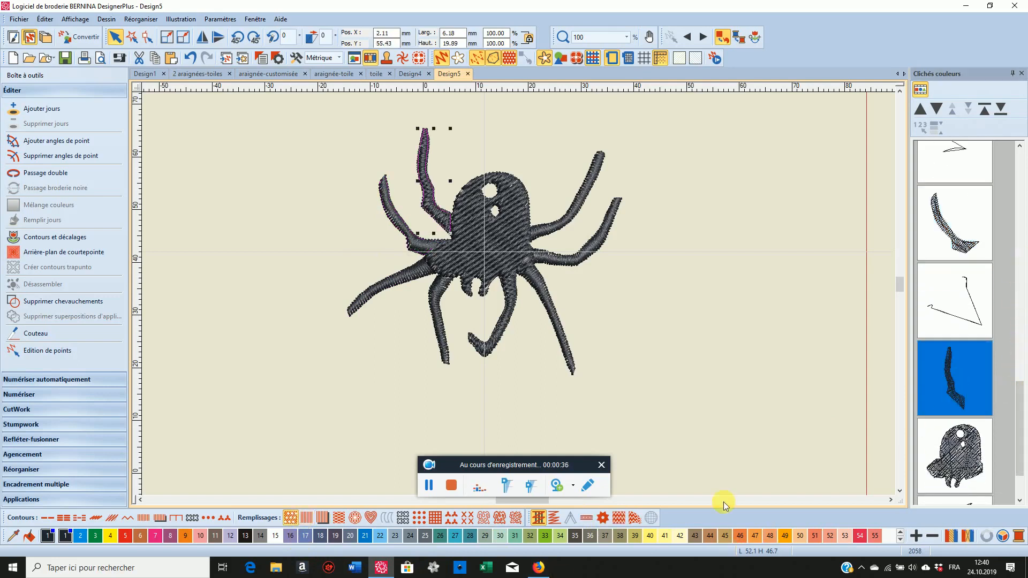
pyautogui.click(305, 517)
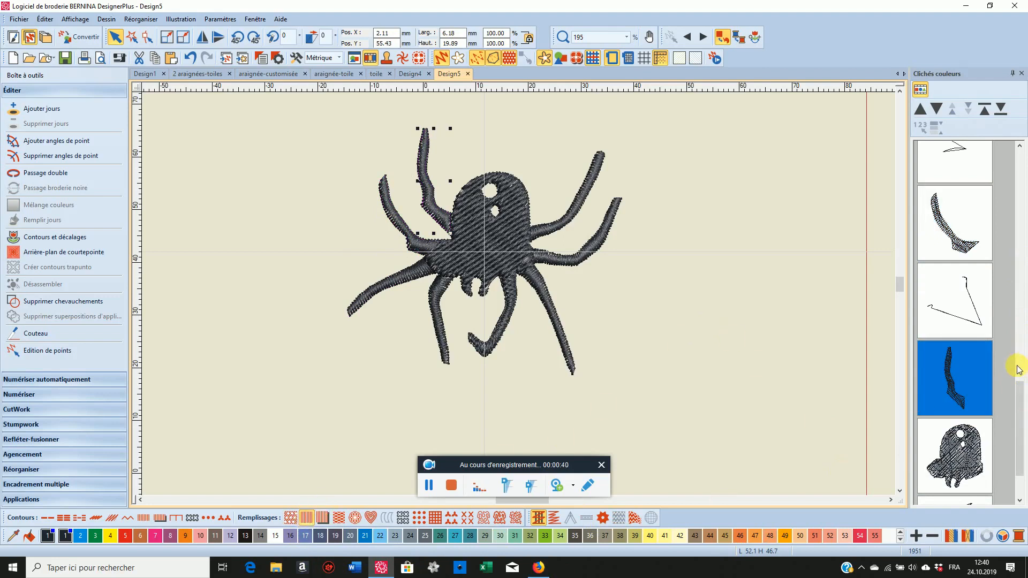
pyautogui.moveTo(1010, 395); pyautogui.dragTo(1010, 417)
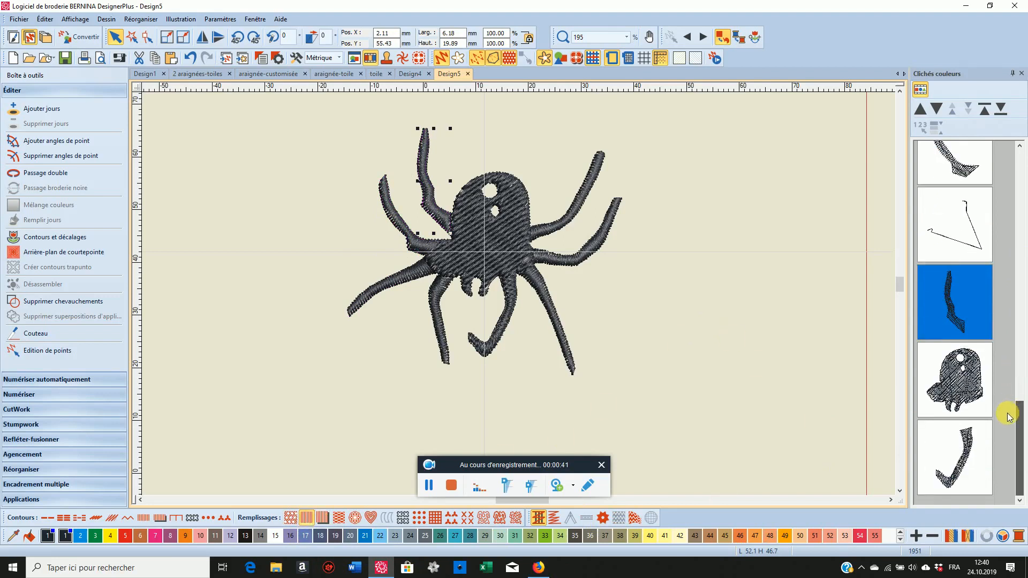
pyautogui.click(964, 437)
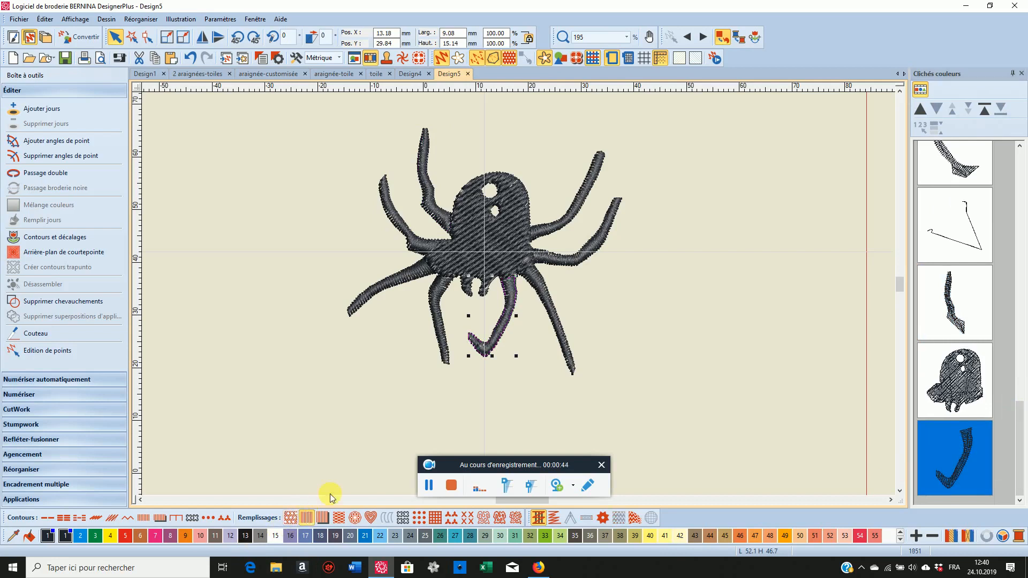
# Step: Give the spider's body a Fantaisie fill with the 004 Sapphire (90) pattern
pyautogui.click(942, 376)
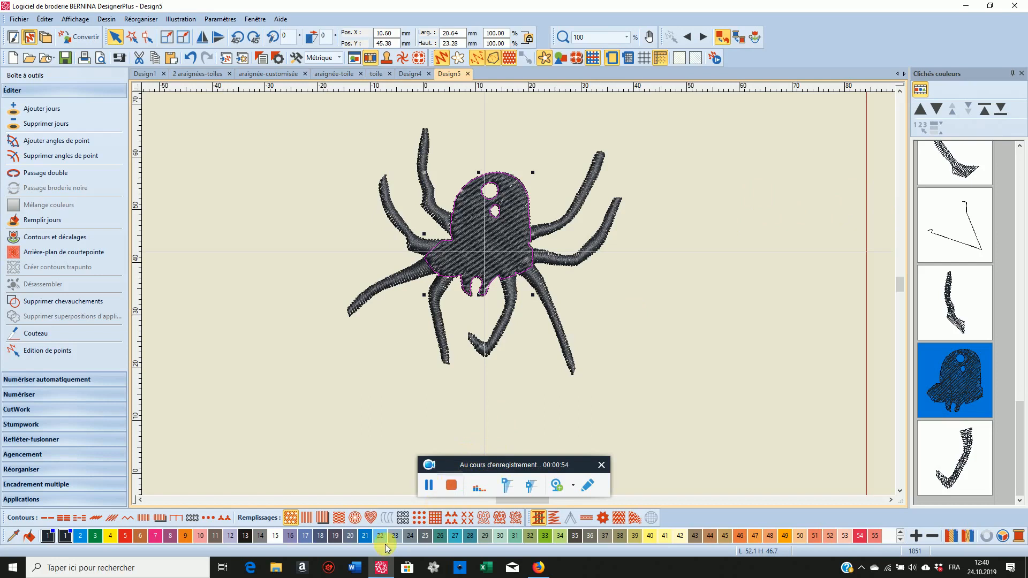
pyautogui.click(339, 519)
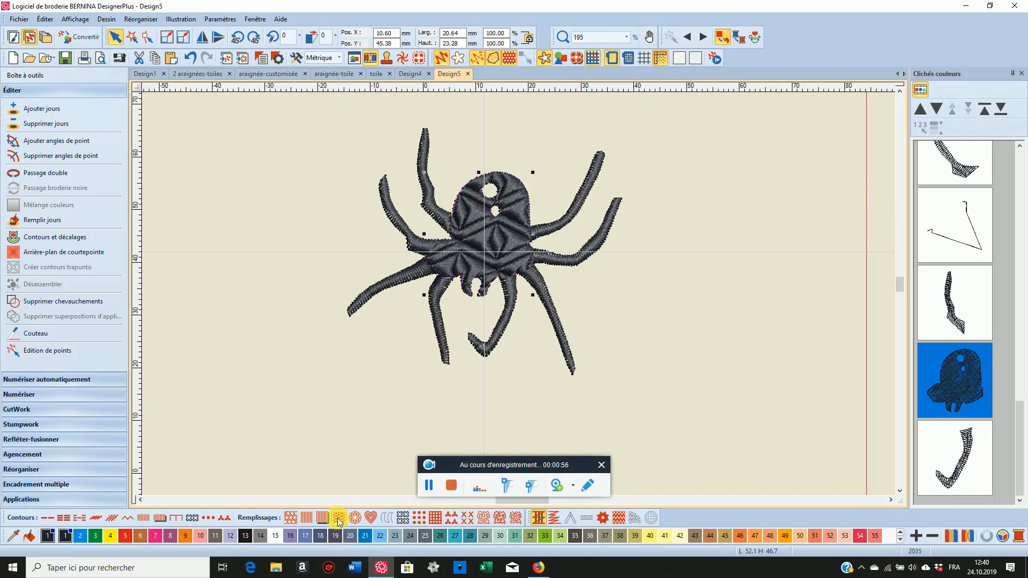
pyautogui.rightClick(339, 519)
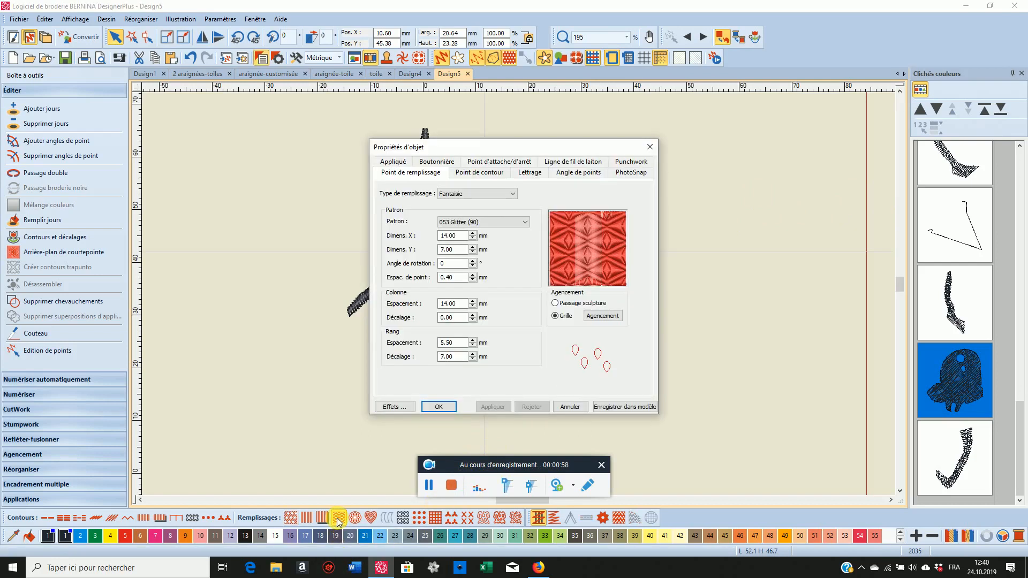
pyautogui.click(519, 223)
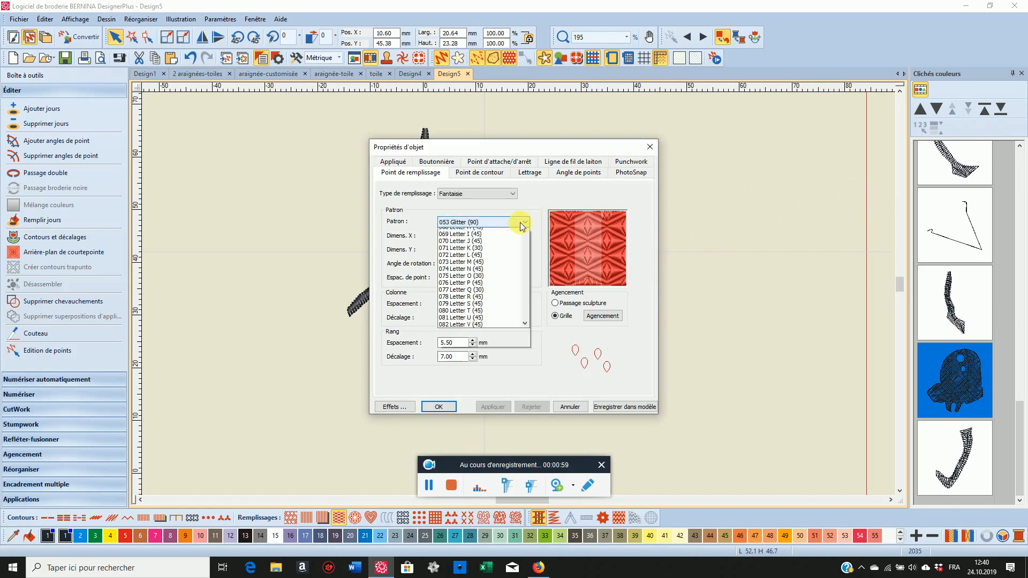
pyautogui.moveTo(525, 302); pyautogui.dragTo(532, 235)
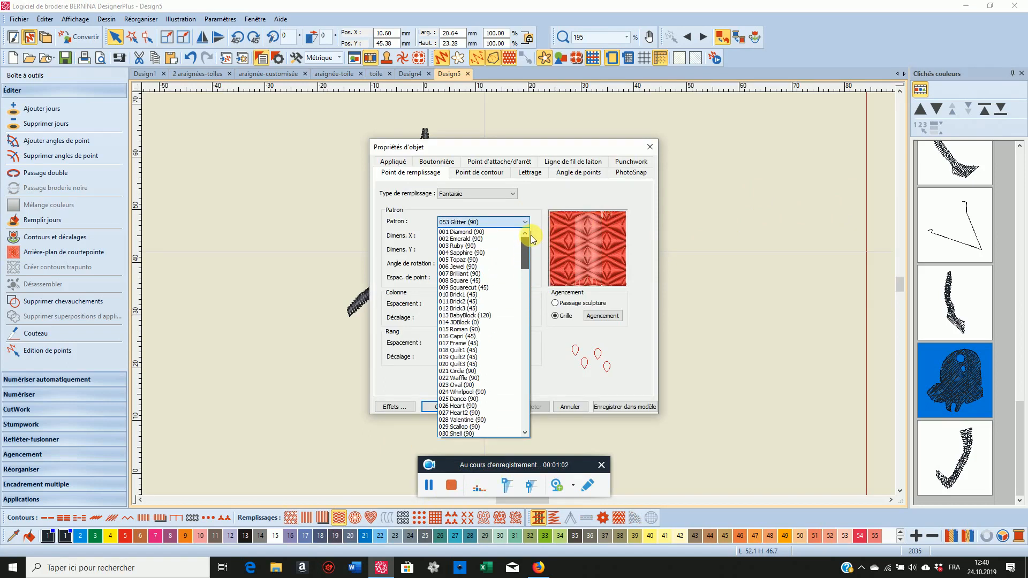
pyautogui.click(455, 246)
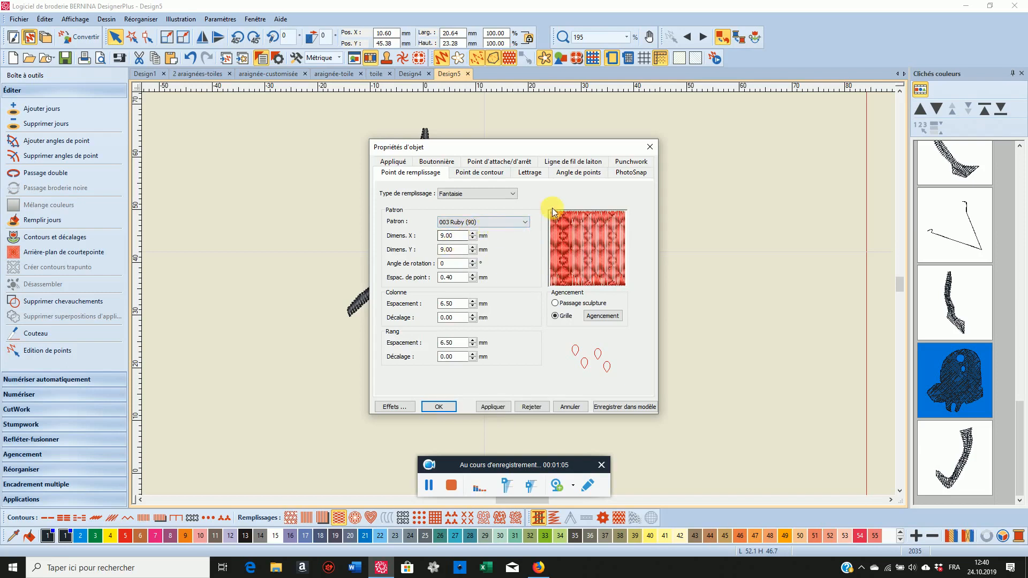
pyautogui.click(528, 221)
pyautogui.click(497, 243)
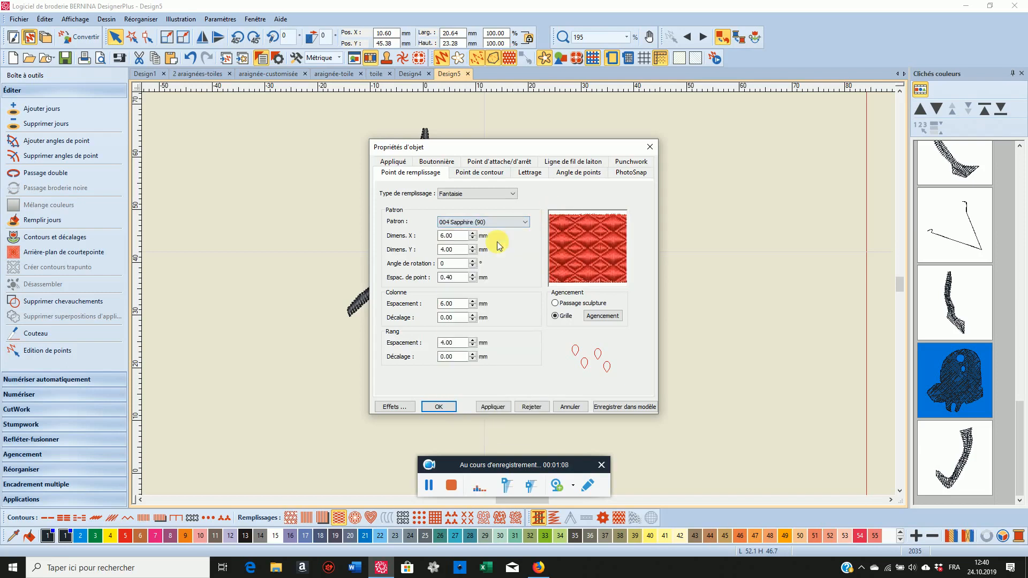
pyautogui.click(488, 407)
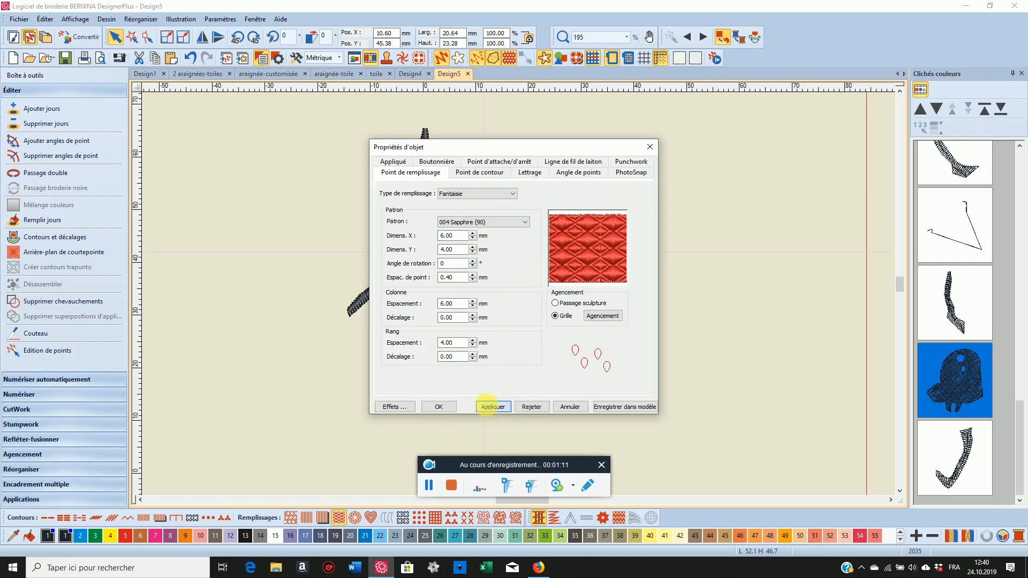
pyautogui.click(439, 408)
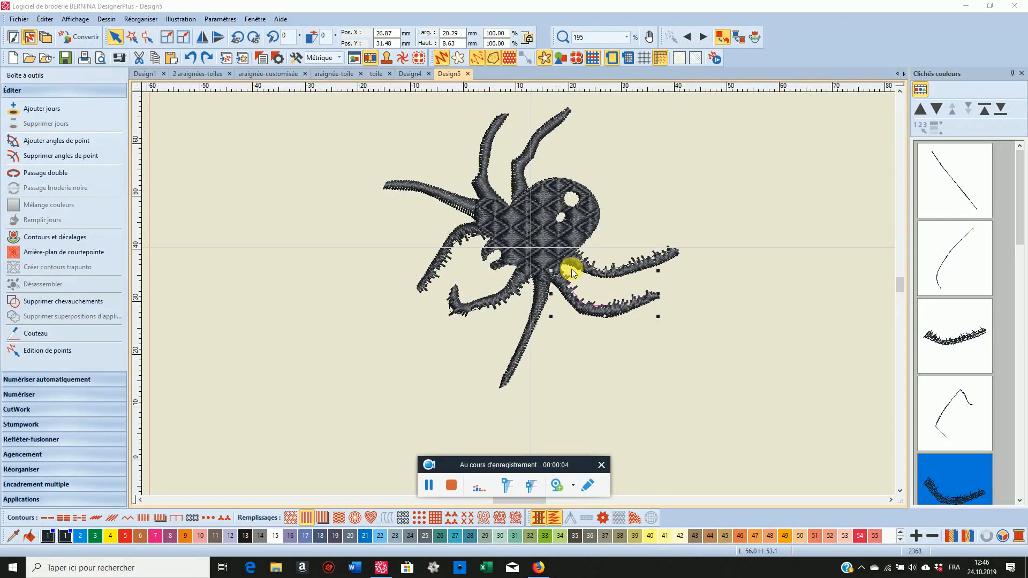
# Step: Add a textured edge to the rotated spider's lowest leg, with the texture set toward Rugueux and the extent toward Etroit
pyautogui.click(528, 333)
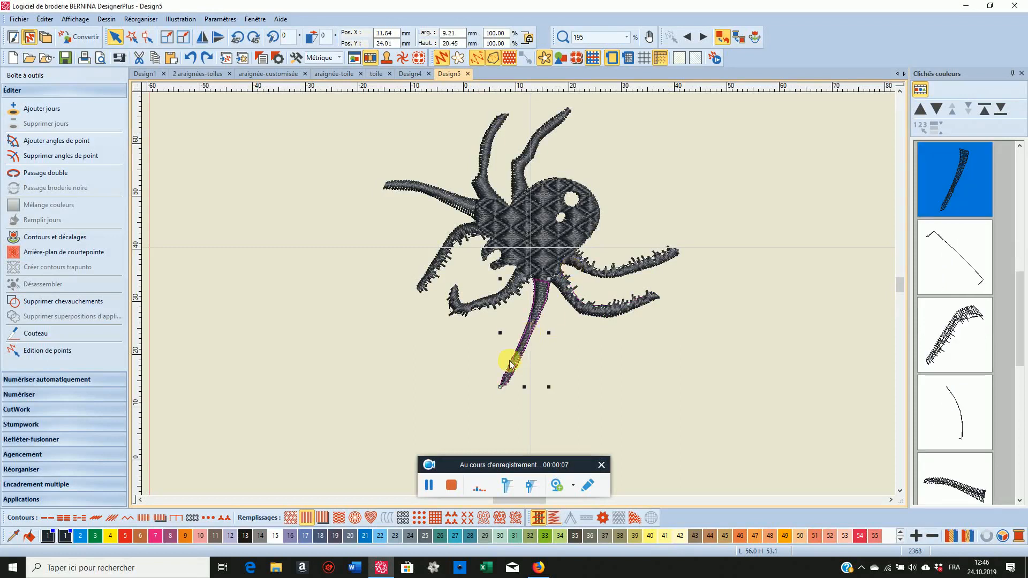
pyautogui.rightClick(306, 518)
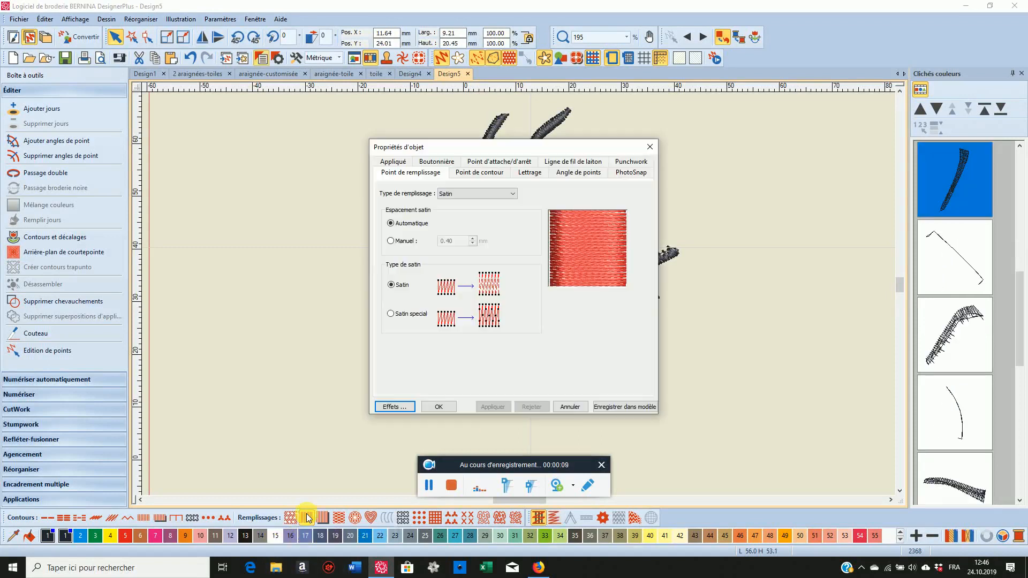
pyautogui.click(395, 406)
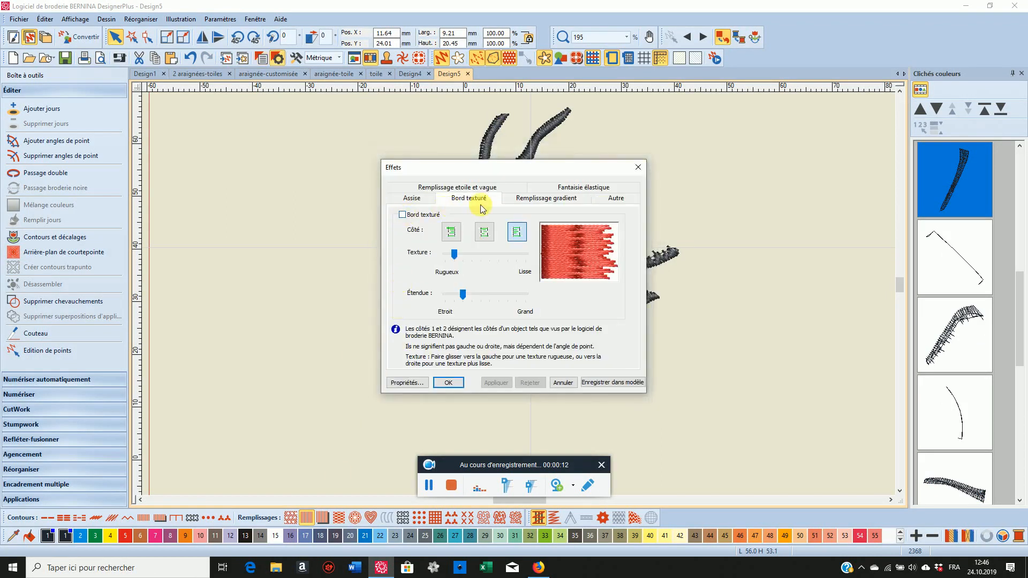
pyautogui.click(402, 215)
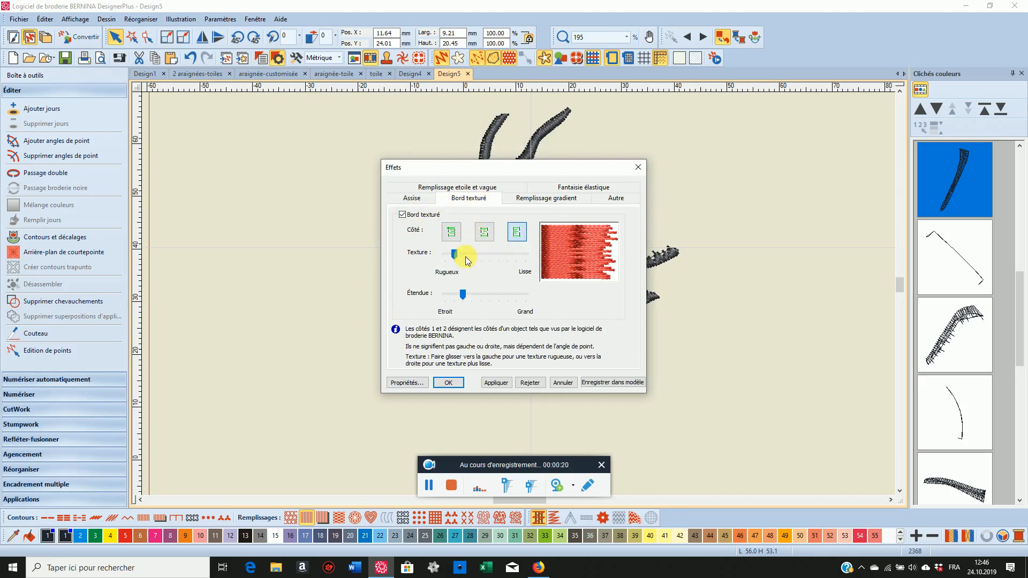
pyautogui.moveTo(449, 253); pyautogui.dragTo(446, 254)
pyautogui.moveTo(462, 293); pyautogui.dragTo(446, 294)
pyautogui.click(497, 383)
pyautogui.click(448, 383)
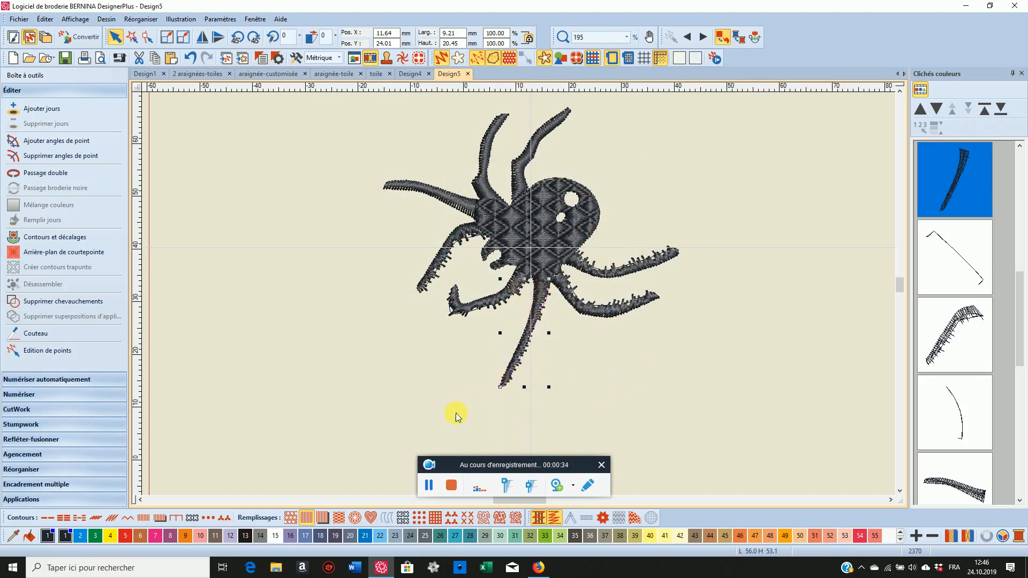
# Step: Enable the textured edge (Bord texturé) effect on the spider's leftmost upper leg
pyautogui.click(449, 206)
pyautogui.click(307, 518)
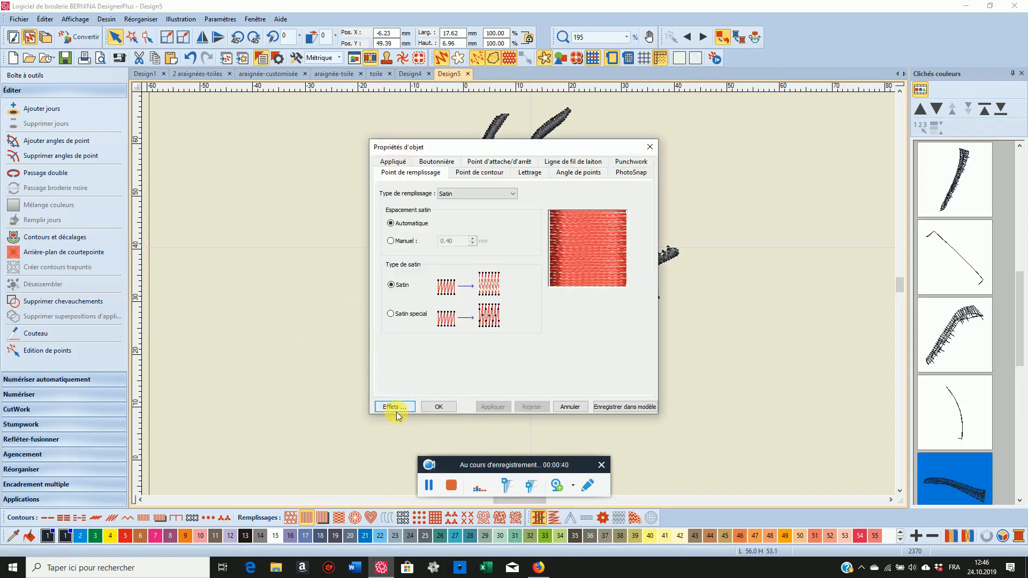
pyautogui.click(395, 408)
pyautogui.click(402, 215)
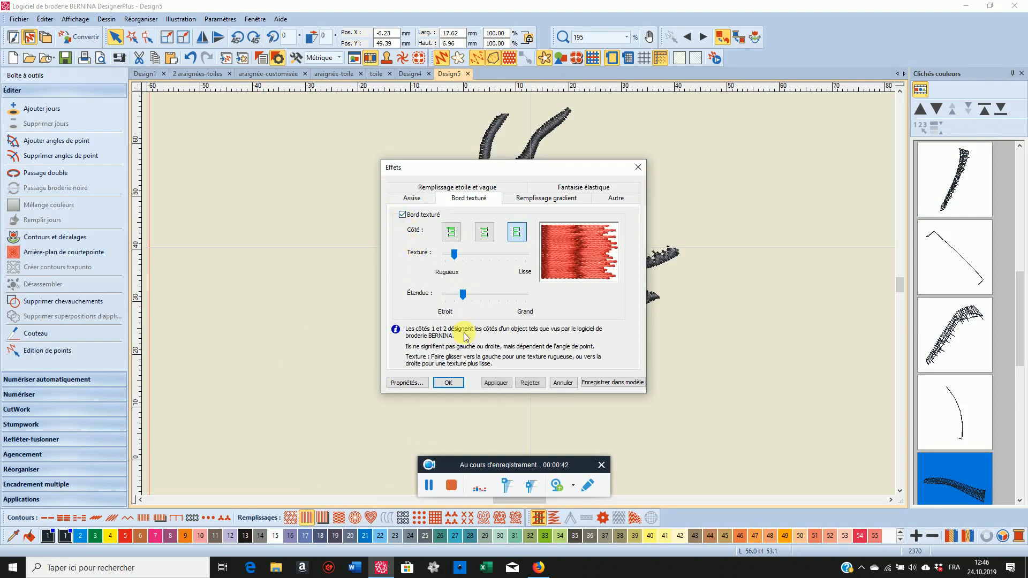
pyautogui.click(458, 385)
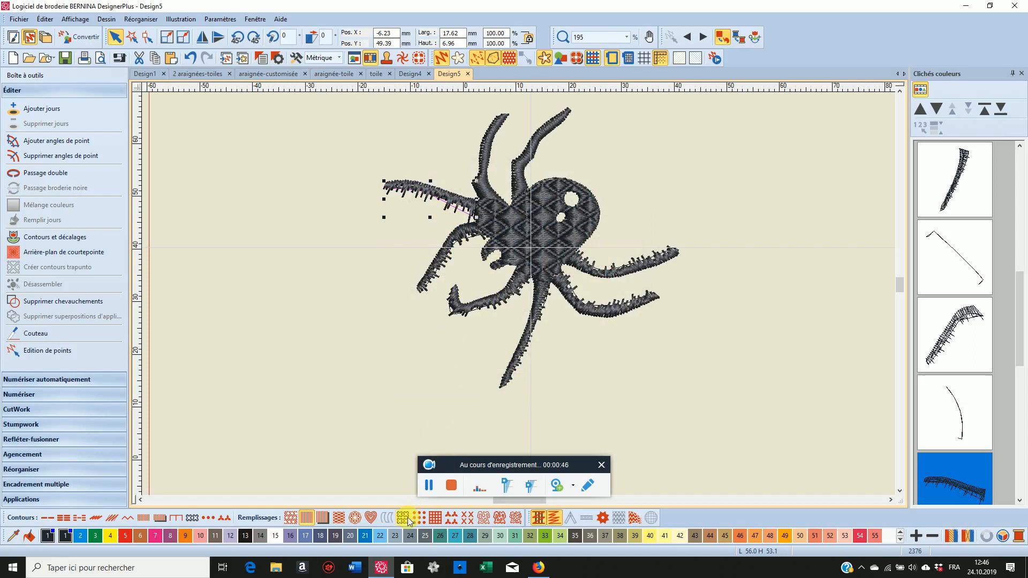
# Step: Set that leg's edge texture fully toward Rugueux and shift its extent closer to Etroit
pyautogui.rightClick(304, 516)
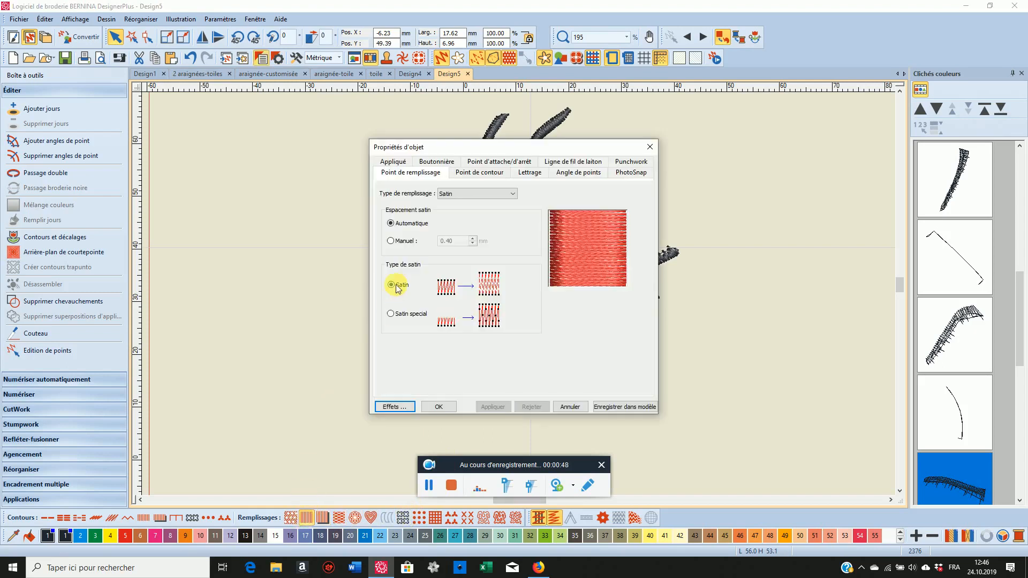
pyautogui.click(391, 407)
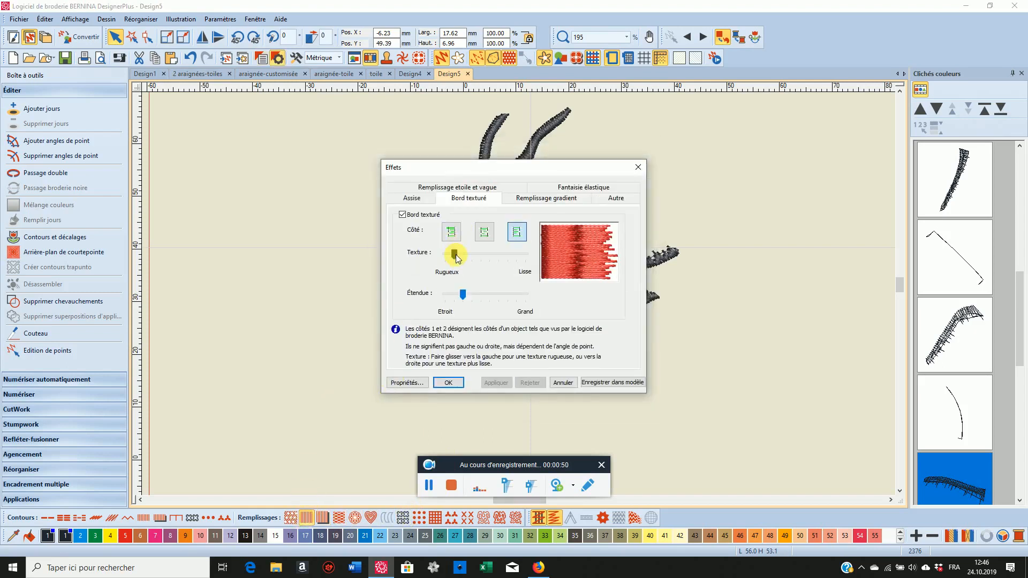
pyautogui.moveTo(454, 260); pyautogui.dragTo(446, 258)
pyautogui.moveTo(462, 294); pyautogui.dragTo(455, 308)
pyautogui.click(494, 383)
pyautogui.click(453, 382)
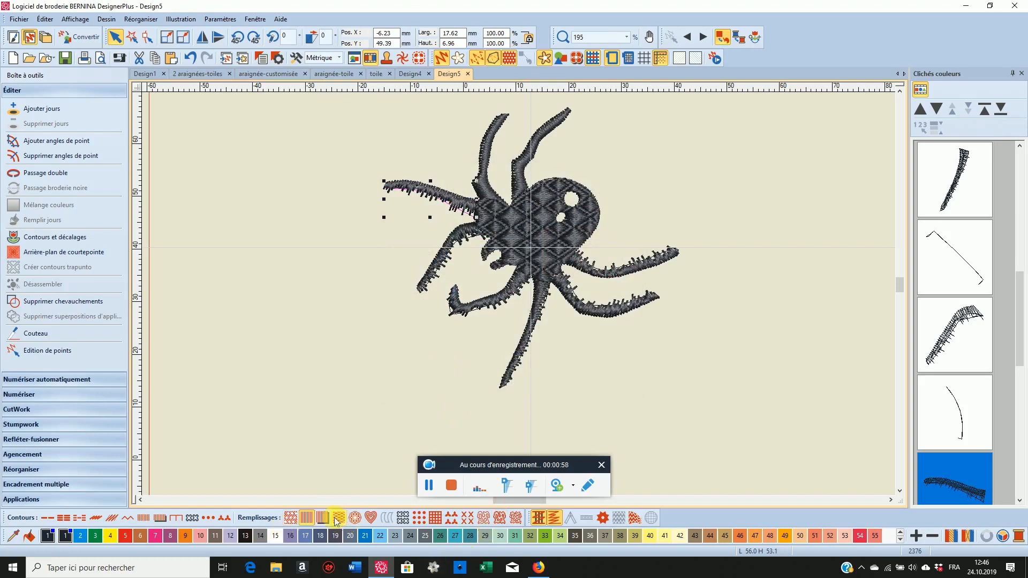
# Step: Switch the leftmost leg's textured edge to the opposite side, using the first Côté option
pyautogui.rightClick(308, 523)
pyautogui.click(393, 403)
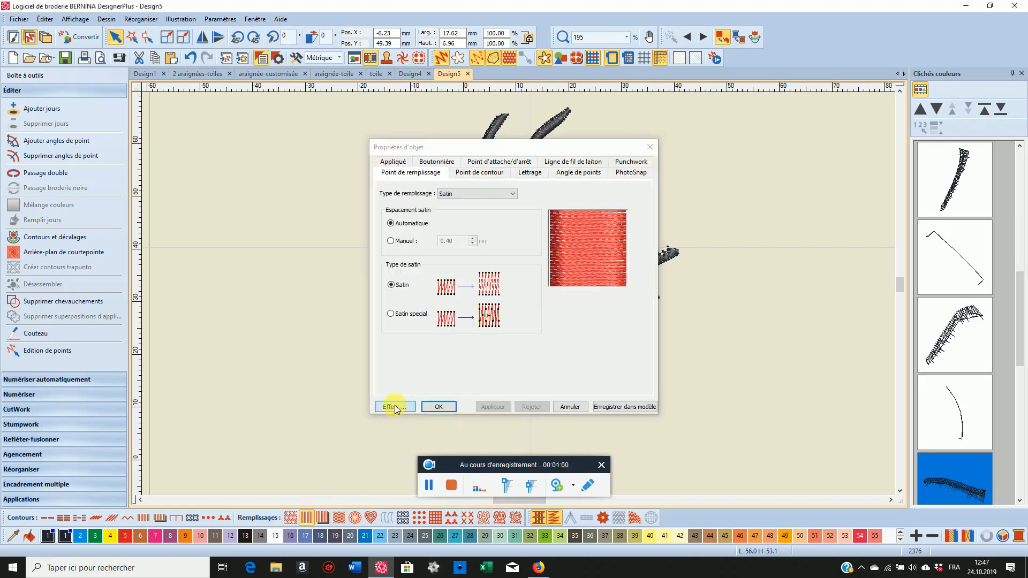
pyautogui.click(451, 232)
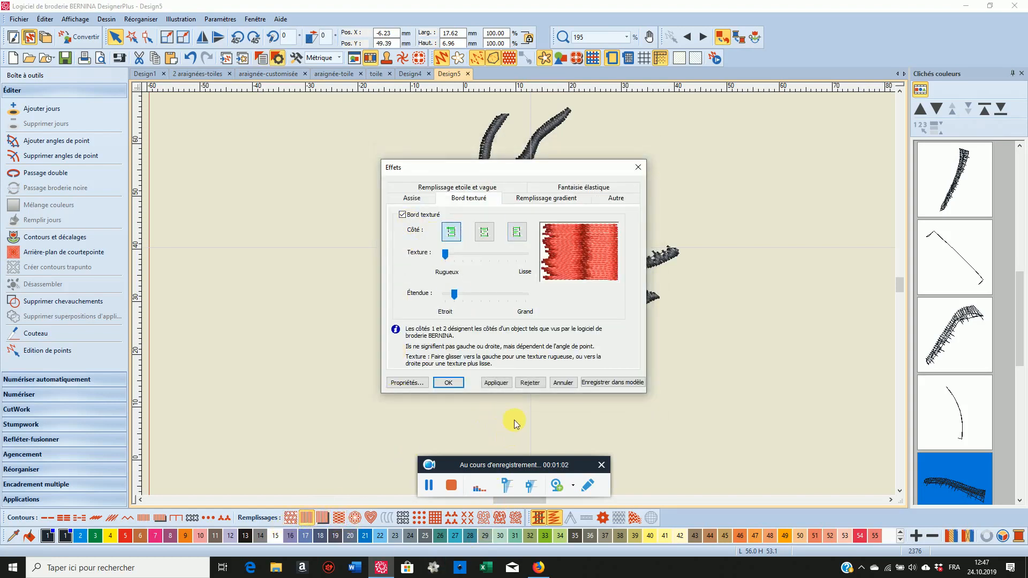
pyautogui.click(497, 384)
pyautogui.click(448, 382)
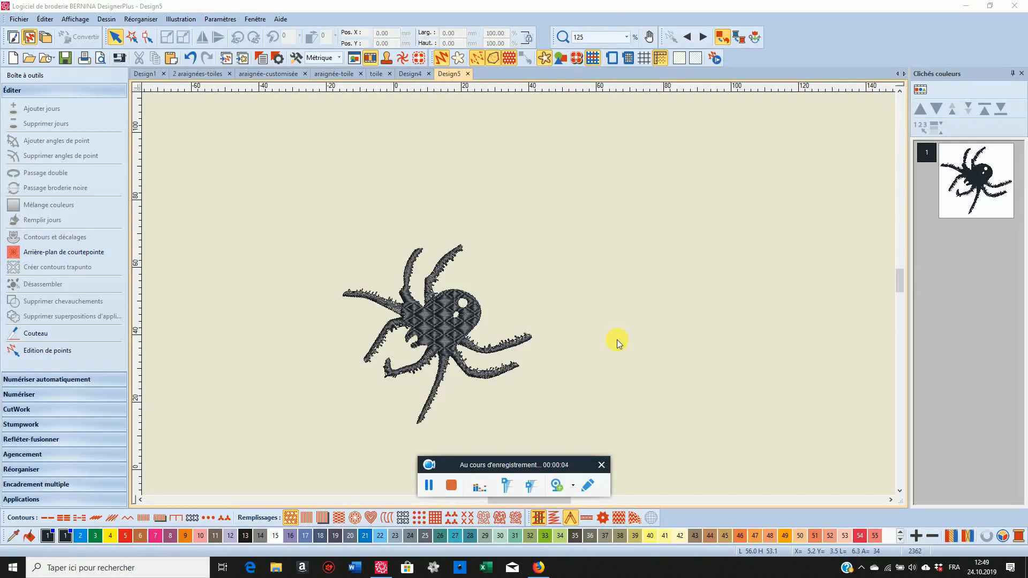
# Step: Copy the whole customised spider from Design5 and paste it into the toile design
pyautogui.click(951, 210)
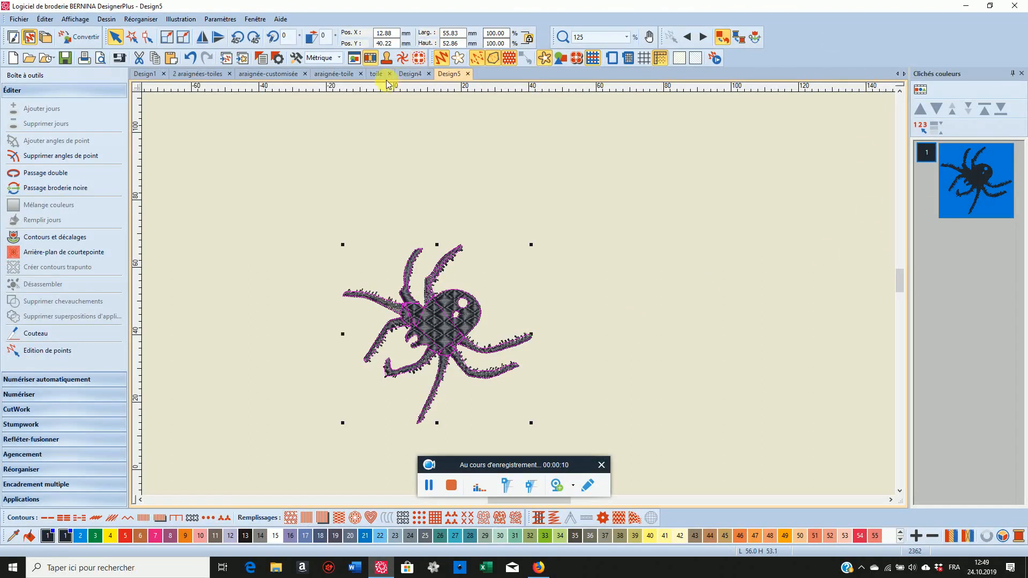
pyautogui.click(383, 74)
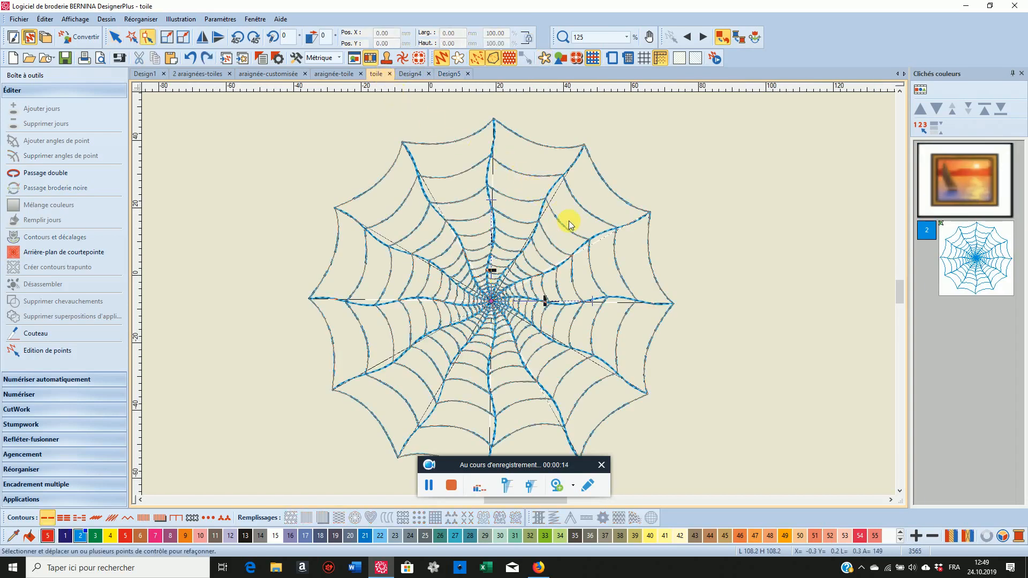
pyautogui.hotkey('ctrl', 'v')
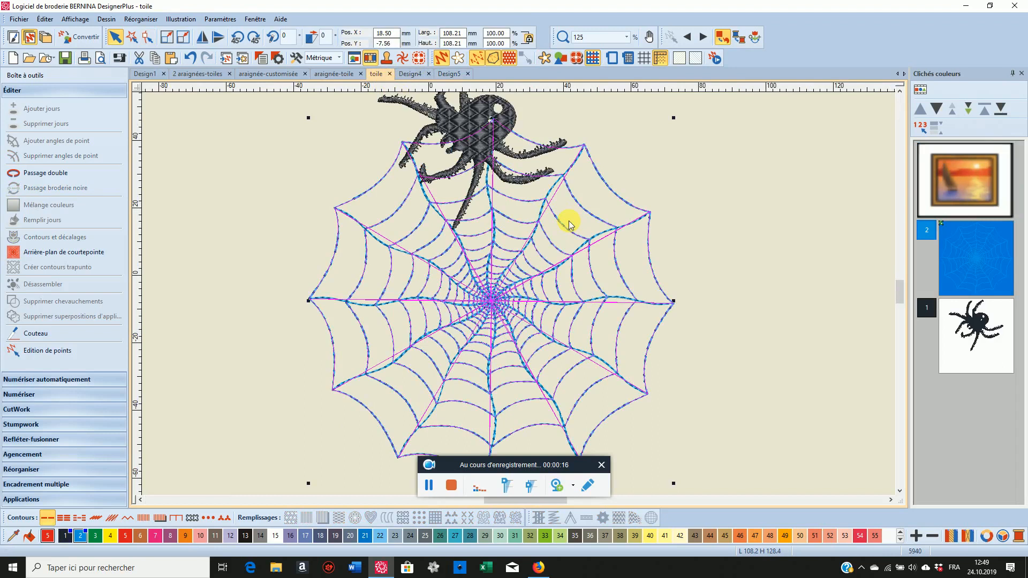
# Step: Move the pasted spider straight down onto the web, to about Y 11.9 mm
pyautogui.click(966, 347)
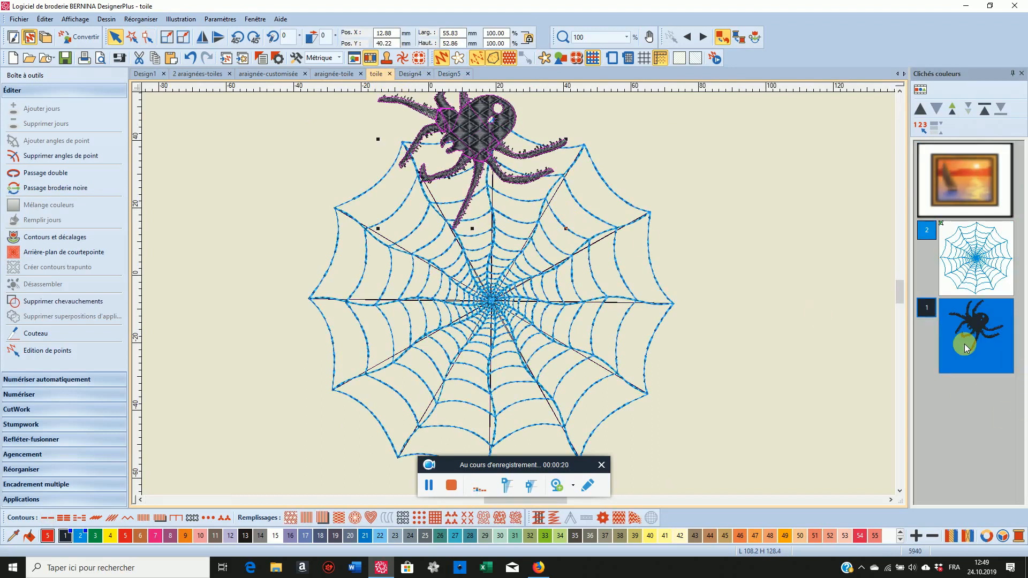
pyautogui.press('Down')
pyautogui.press('Down')
pyautogui.press('Down')
pyautogui.press('Down')
pyautogui.press('Down')
pyautogui.press('Down')
pyautogui.press('Down')
pyautogui.press('Down')
pyautogui.press('Down')
pyautogui.press('Down')
pyautogui.press('Down')
pyautogui.press('Down')
pyautogui.press('Down')
pyautogui.press('Down')
pyautogui.press('Down')
pyautogui.press('Down')
pyautogui.press('Down')
pyautogui.press('Down')
pyautogui.press('Down')
pyautogui.press('Down')
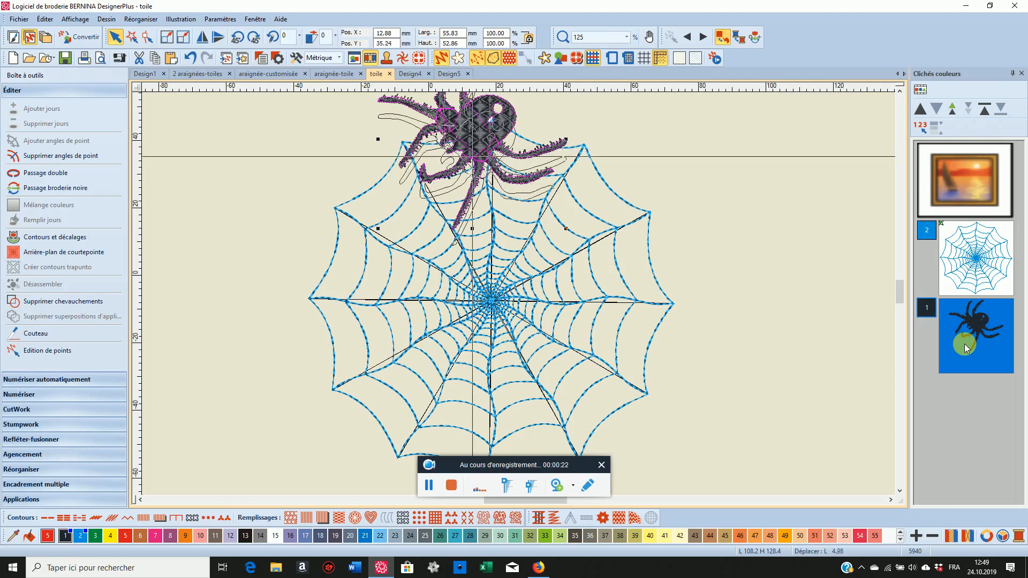
pyautogui.press('Down')
pyautogui.press('Down')
pyautogui.press('Down')
pyautogui.press('Down')
pyautogui.press('Down')
pyautogui.press('Down')
pyautogui.press('Down')
pyautogui.press('Down')
pyautogui.press('Down')
pyautogui.press('Down')
pyautogui.press('Down')
pyautogui.press('Down')
pyautogui.press('Down')
pyautogui.press('Down')
pyautogui.press('Down')
pyautogui.press('Down')
pyautogui.press('Down')
pyautogui.press('Down')
pyautogui.press('Down')
pyautogui.press('Down')
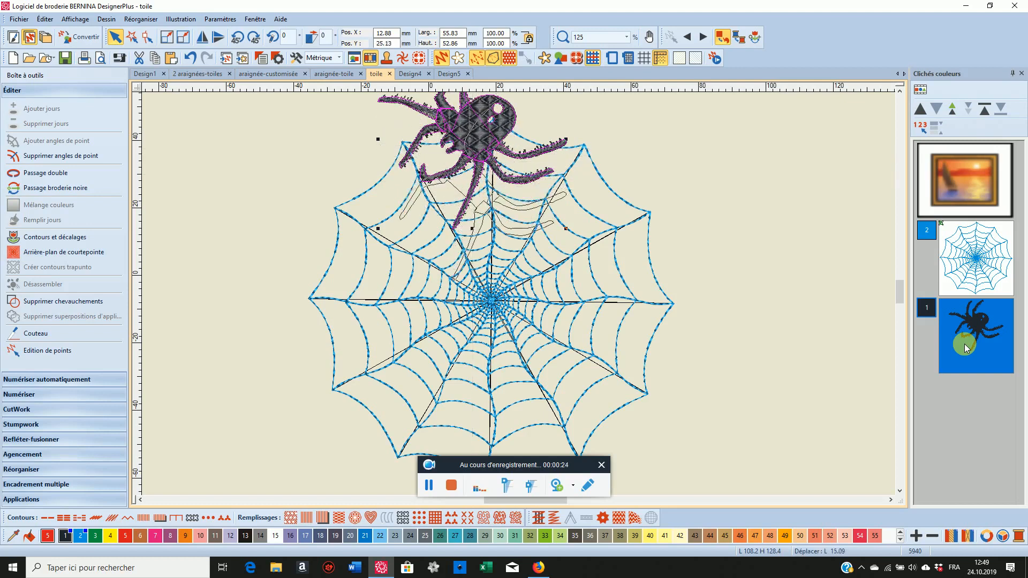
pyautogui.press('Down')
pyautogui.press('Down')
pyautogui.press('Down')
pyautogui.press('Down')
pyautogui.press('Down')
pyautogui.press('Down')
pyautogui.press('Down')
pyautogui.press('Down')
pyautogui.press('Down')
pyautogui.press('Down')
pyautogui.press('Down')
pyautogui.press('Down')
pyautogui.press('Down')
pyautogui.press('Down')
pyautogui.press('Down')
pyautogui.press('Down')
pyautogui.press('Down')
pyautogui.press('Down')
pyautogui.press('Down')
pyautogui.press('Down')
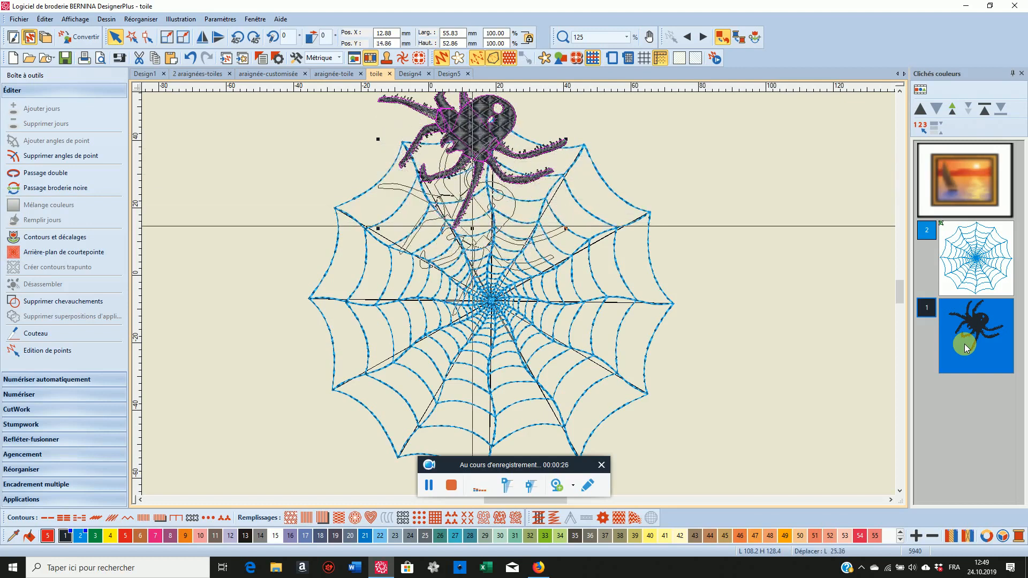
pyautogui.press('Down')
pyautogui.press('Down')
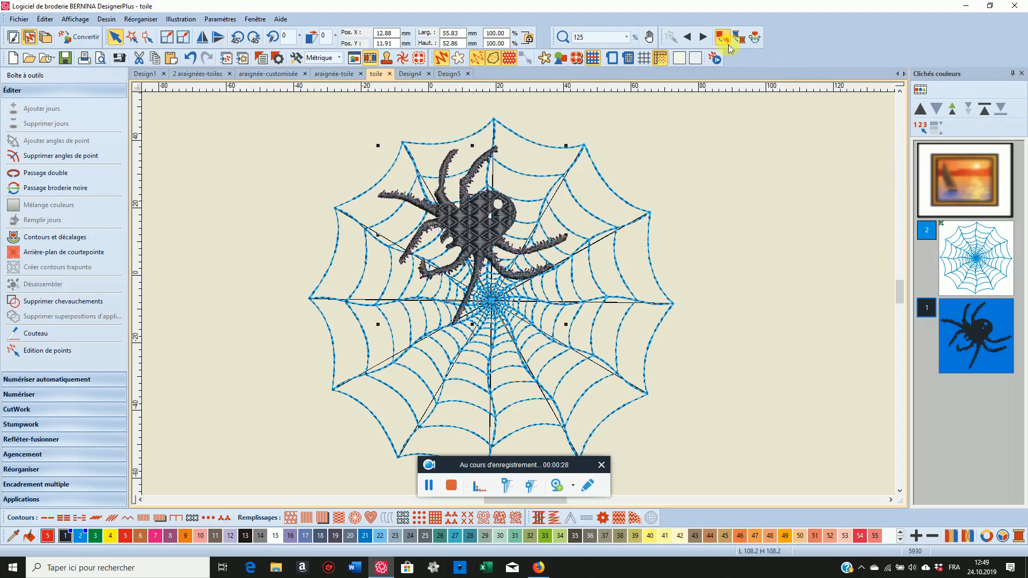
# Step: Rotate the spider clockwise in four equal increments, for a half turn in total
pyautogui.click(253, 36)
pyautogui.click(252, 36)
pyautogui.click(253, 36)
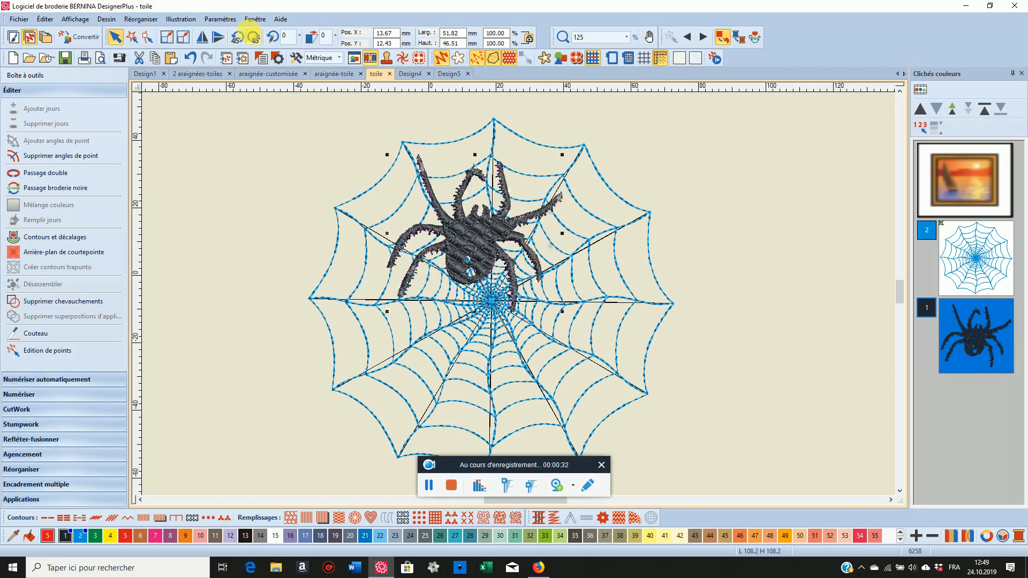
pyautogui.click(252, 37)
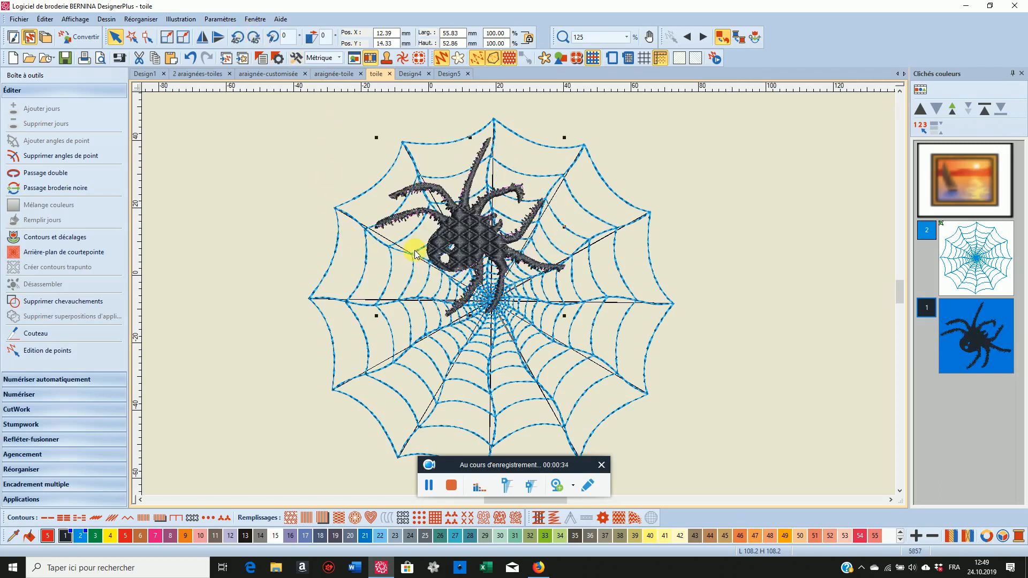
# Step: Move the spider horizontally to the right across the web, to about X 30 mm
pyautogui.press('Right')
pyautogui.press('Right')
pyautogui.press('Right')
pyautogui.press('Right')
pyautogui.press('Right')
pyautogui.press('Right')
pyautogui.press('Right')
pyautogui.press('Right')
pyautogui.press('Right')
pyautogui.press('Right')
pyautogui.press('Right')
pyautogui.press('Right')
pyautogui.press('Right')
pyautogui.press('Right')
pyautogui.press('Right')
pyautogui.press('Right')
pyautogui.press('Right')
pyautogui.press('Right')
pyautogui.press('Right')
pyautogui.press('Right')
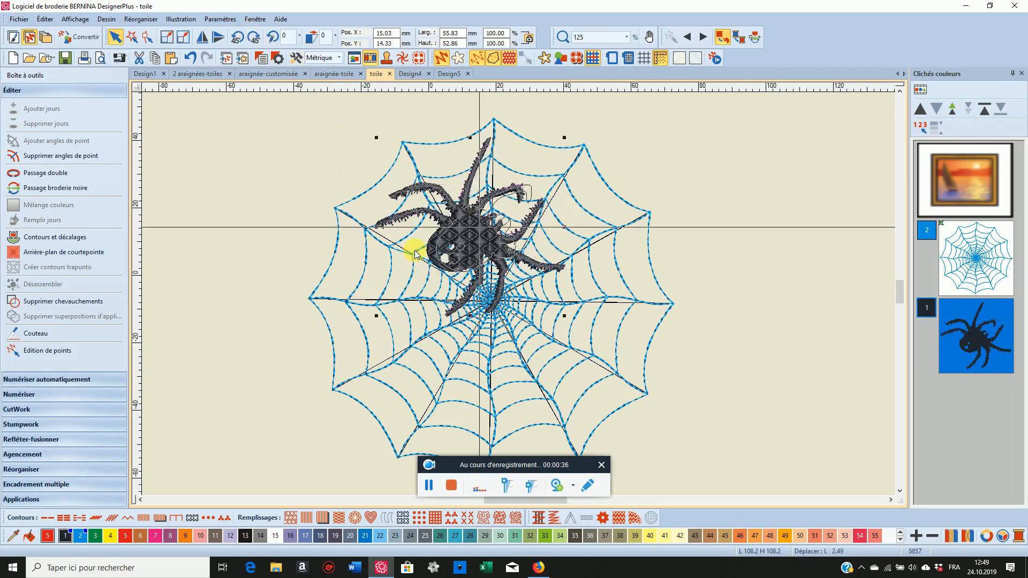
pyautogui.press('Right')
pyautogui.press('Right')
pyautogui.press('Right')
pyautogui.press('Right')
pyautogui.press('Right')
pyautogui.press('Right')
pyautogui.press('Right')
pyautogui.press('Right')
pyautogui.press('Right')
pyautogui.press('Right')
pyautogui.press('Right')
pyautogui.press('Right')
pyautogui.press('Right')
pyautogui.press('Right')
pyautogui.press('Right')
pyautogui.press('Right')
pyautogui.press('Right')
pyautogui.press('Right')
pyautogui.press('Right')
pyautogui.press('Right')
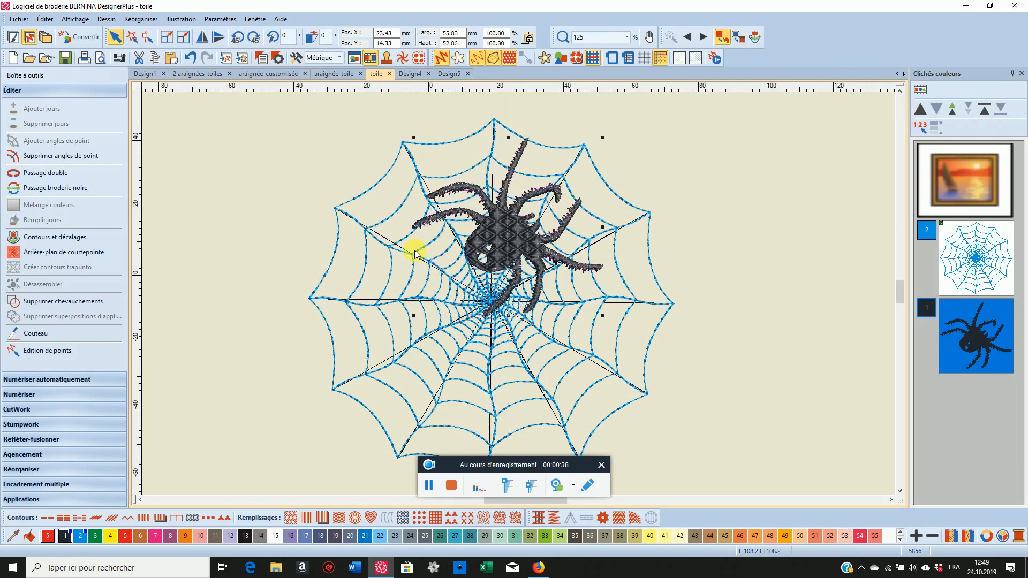
pyautogui.press('Right')
pyautogui.press('Right')
pyautogui.press('Right')
pyautogui.press('Right')
pyautogui.press('Right')
pyautogui.press('Right')
pyautogui.press('Right')
pyautogui.press('Right')
pyautogui.press('Right')
pyautogui.press('Right')
pyautogui.press('Right')
pyautogui.press('Right')
pyautogui.press('Right')
pyautogui.press('Right')
pyautogui.press('Right')
pyautogui.press('Right')
pyautogui.press('Right')
pyautogui.press('Right')
pyautogui.press('Right')
pyautogui.press('Right')
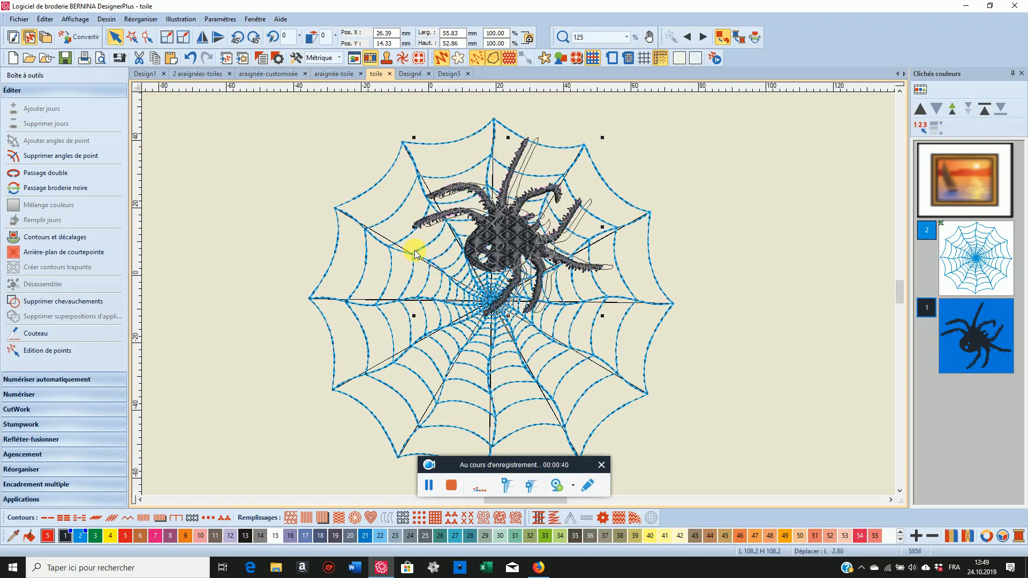
pyautogui.press('Right')
pyautogui.press('Right')
pyautogui.press('Right')
pyautogui.press('Right')
pyautogui.press('Right')
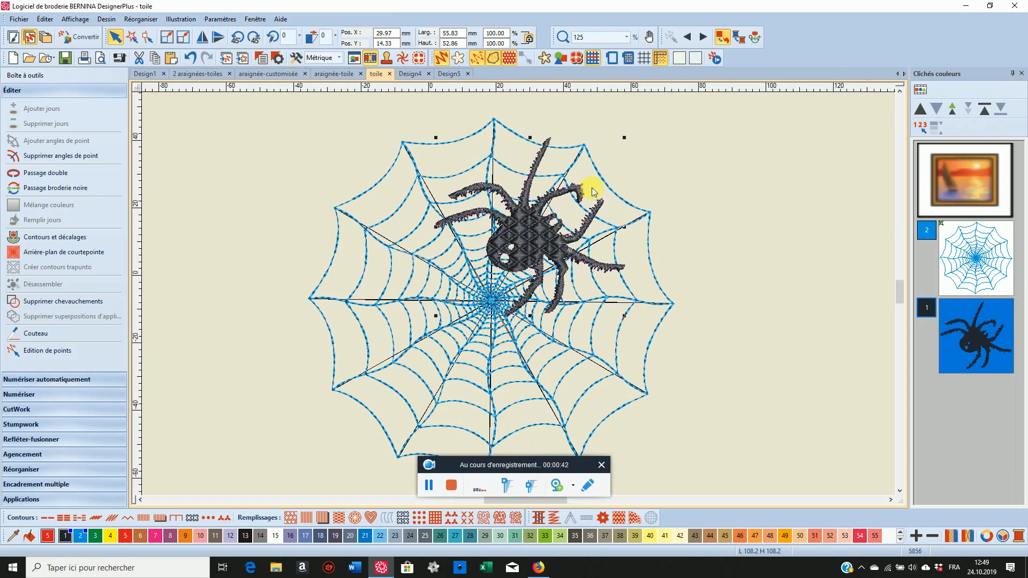
# Step: Rotate the spider slightly counterclockwise by hand, and display the embroidery hoop with the web selected
pyautogui.click(532, 167)
pyautogui.moveTo(625, 138); pyautogui.dragTo(592, 116)
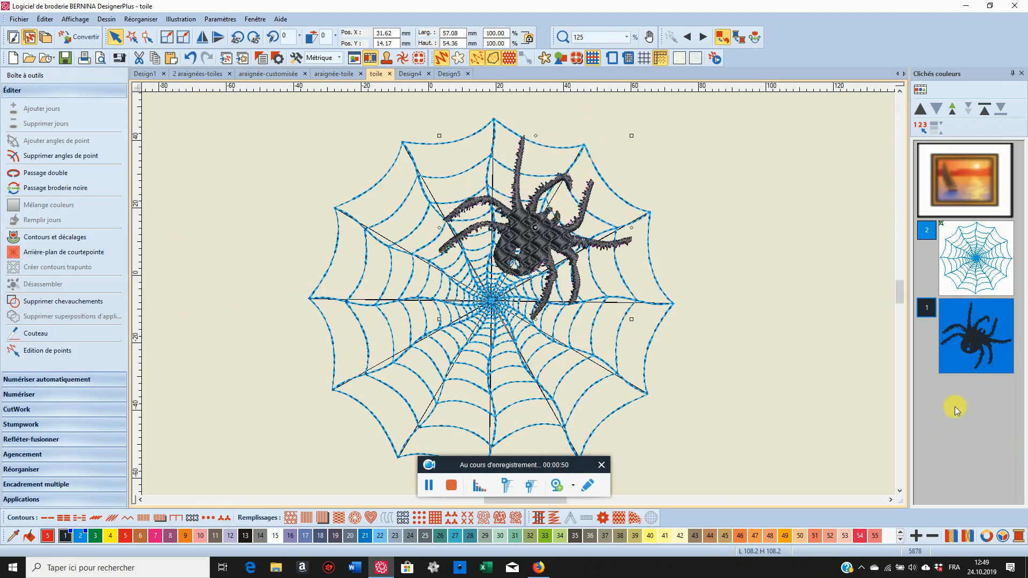
pyautogui.click(954, 248)
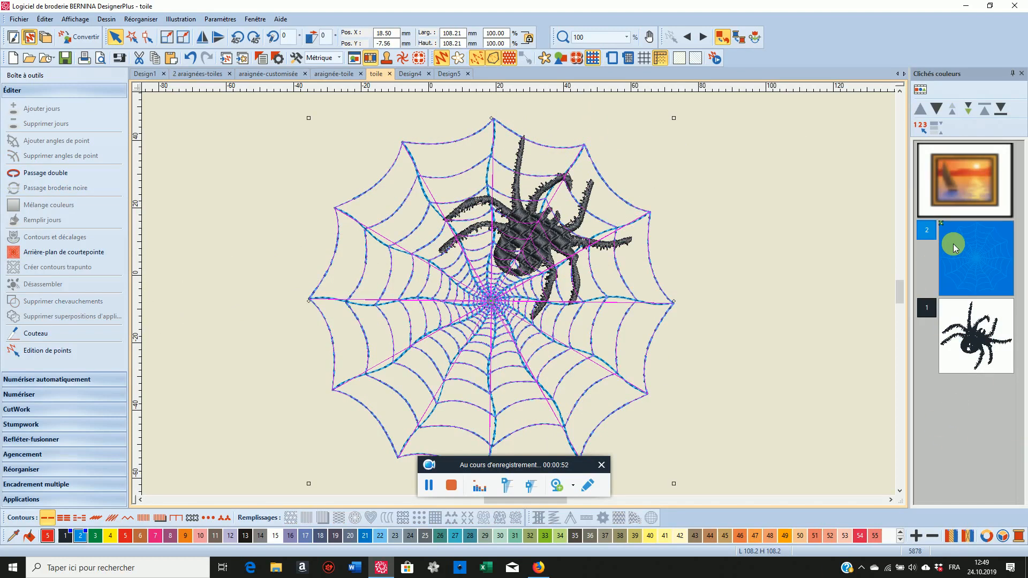
pyautogui.click(613, 58)
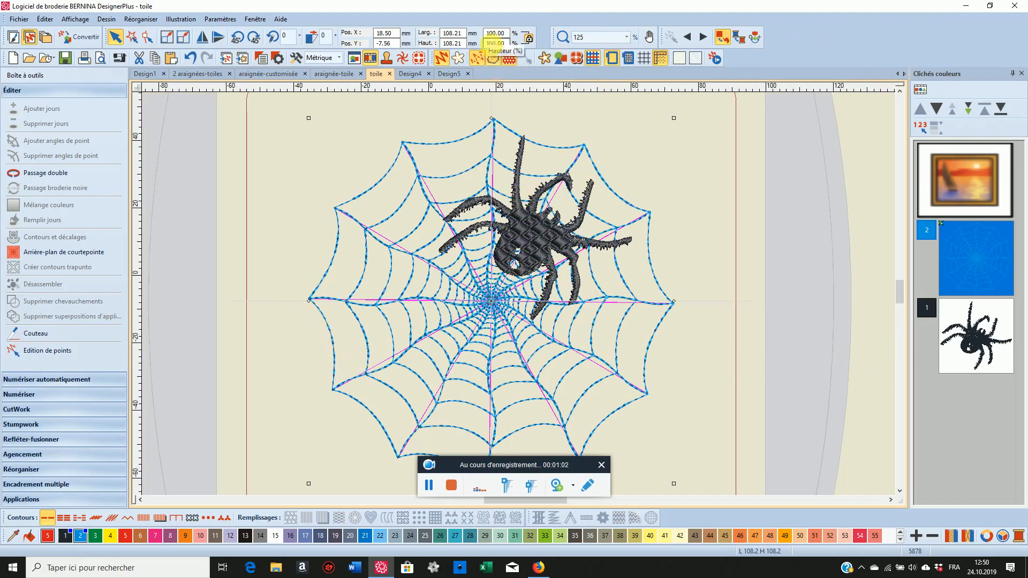
# Step: Try scaling the spider web proportionally to 150%, and undo the enlargement
pyautogui.click(490, 43)
pyautogui.write('5')
pyautogui.press('Return')
pyautogui.press('Return')
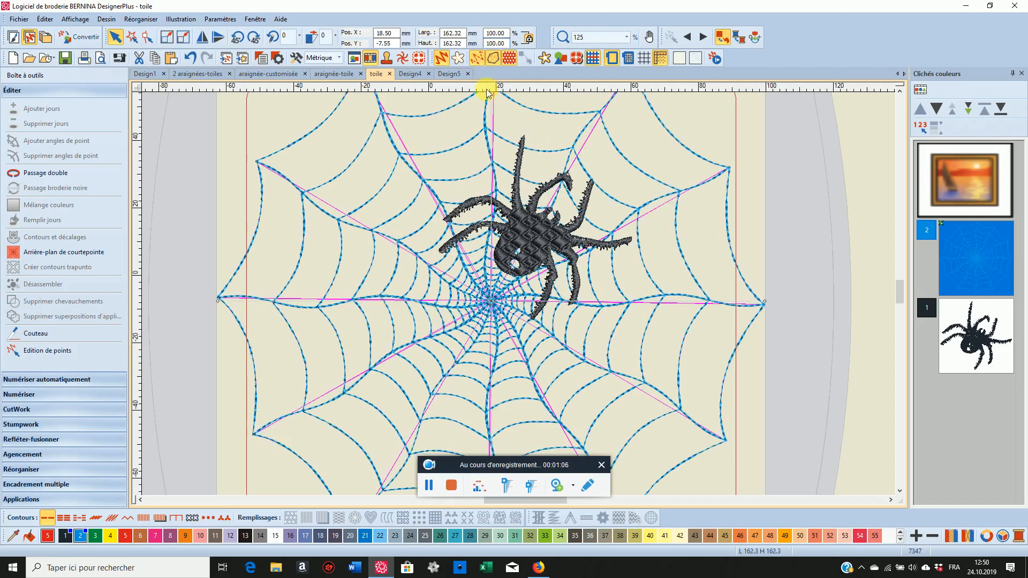
pyautogui.click(190, 57)
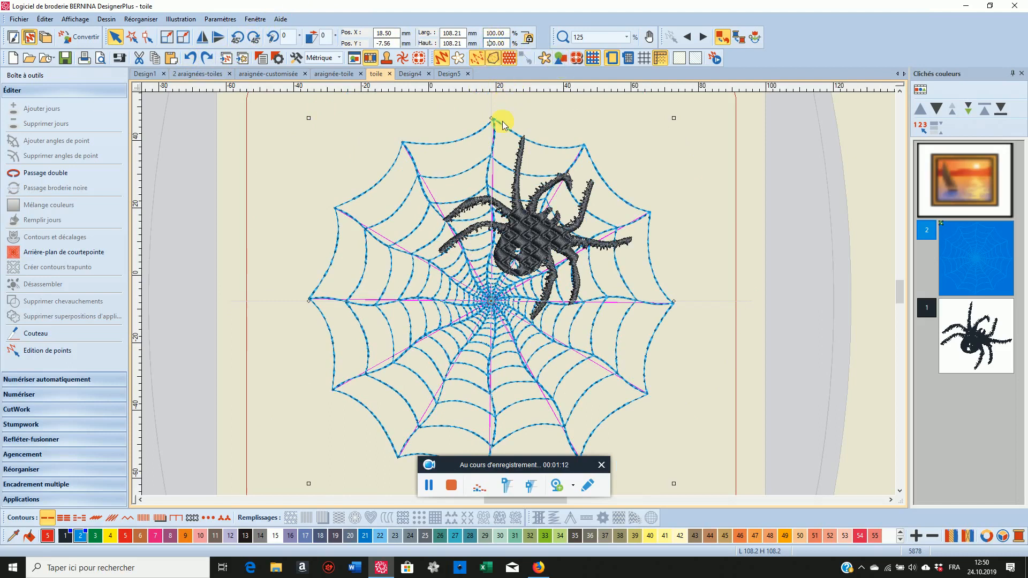
# Step: Try scaling the spider web proportionally to about 151.5 mm wide and high, and undo the enlargement
pyautogui.write('4')
pyautogui.press('Return')
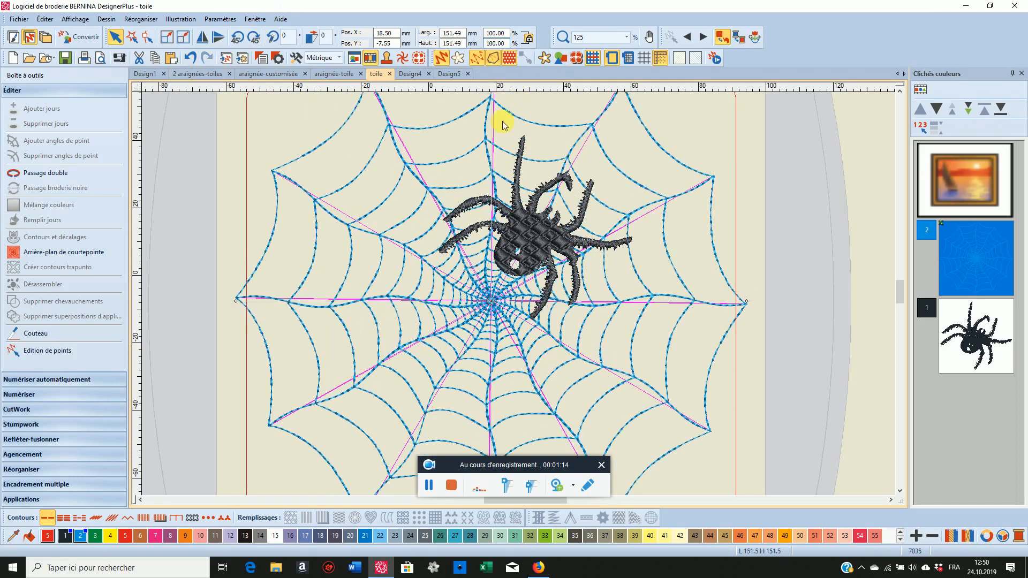
pyautogui.click(190, 58)
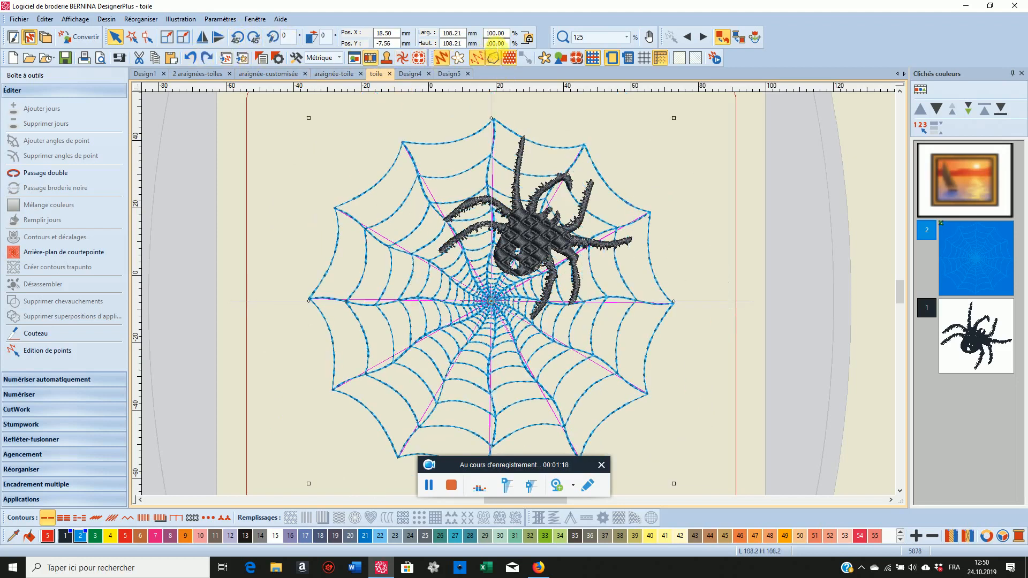
# Step: Scale the spider web proportionally to about 140.7 mm wide and high
pyautogui.click(488, 43)
pyautogui.press('Return')
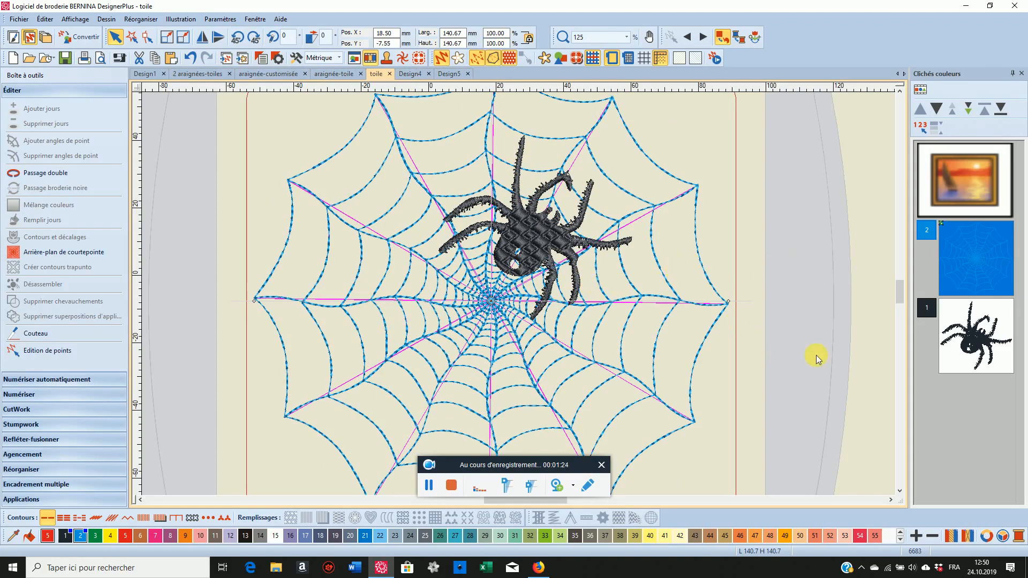
# Step: Select the spider by its black colour and move it vertically up the web, to about Y 38.4 mm
pyautogui.click(975, 345)
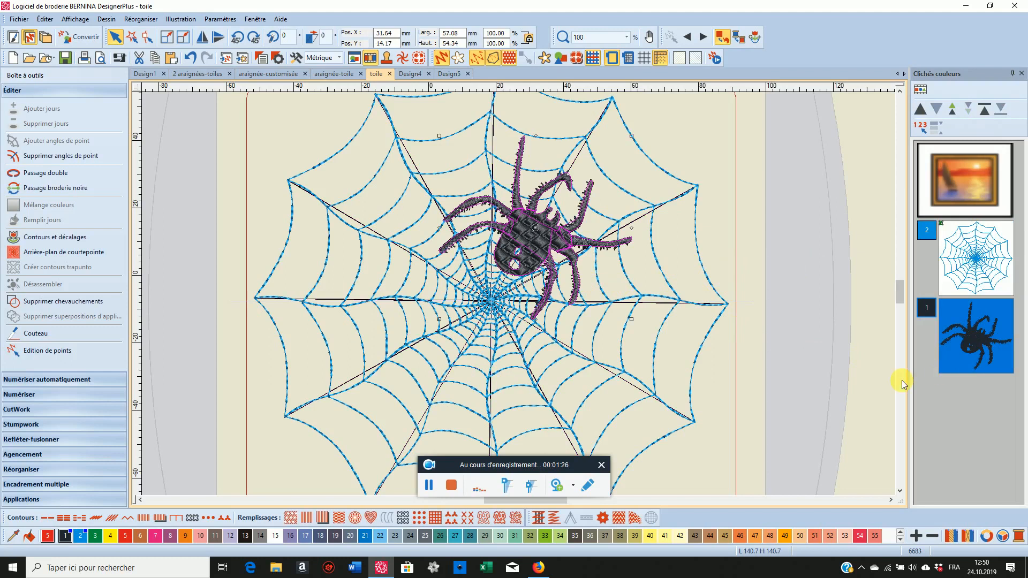
pyautogui.press('Up')
pyautogui.press('Up')
pyautogui.press('Up')
pyautogui.press('Up')
pyautogui.press('Up')
pyautogui.press('Up')
pyautogui.press('Up')
pyautogui.press('Up')
pyautogui.press('Up')
pyautogui.press('Up')
pyautogui.press('Up')
pyautogui.press('Up')
pyautogui.press('Up')
pyautogui.press('Up')
pyautogui.press('Up')
pyautogui.press('Up')
pyautogui.press('Up')
pyautogui.press('Up')
pyautogui.press('Up')
pyautogui.press('Up')
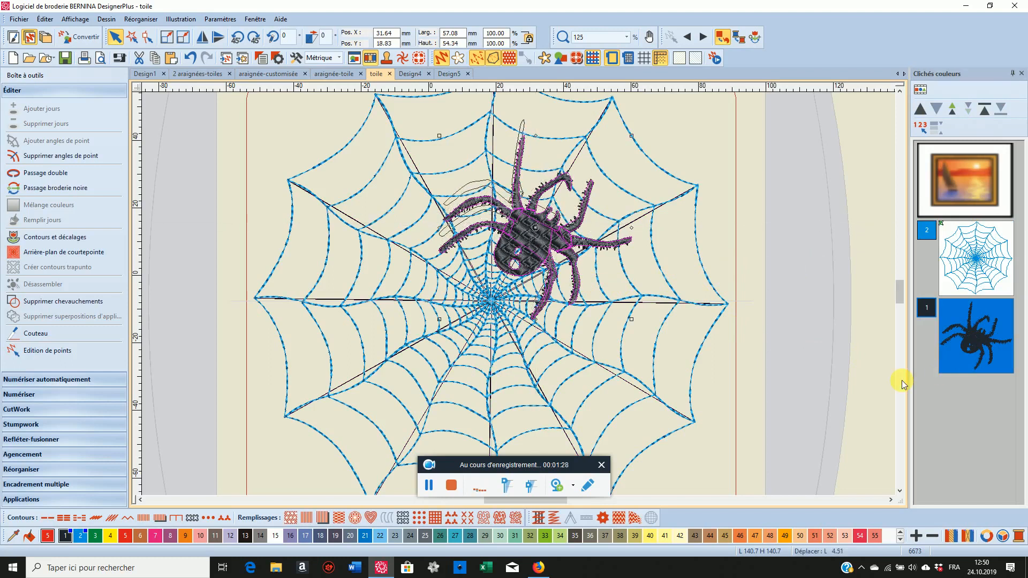
pyautogui.press('Up')
pyautogui.press('Up')
pyautogui.press('Up')
pyautogui.press('Up')
pyautogui.press('Up')
pyautogui.press('Up')
pyautogui.press('Up')
pyautogui.press('Up')
pyautogui.press('Up')
pyautogui.press('Up')
pyautogui.press('Up')
pyautogui.press('Up')
pyautogui.press('Up')
pyautogui.press('Up')
pyautogui.press('Up')
pyautogui.press('Up')
pyautogui.press('Up')
pyautogui.press('Up')
pyautogui.press('Up')
pyautogui.press('Up')
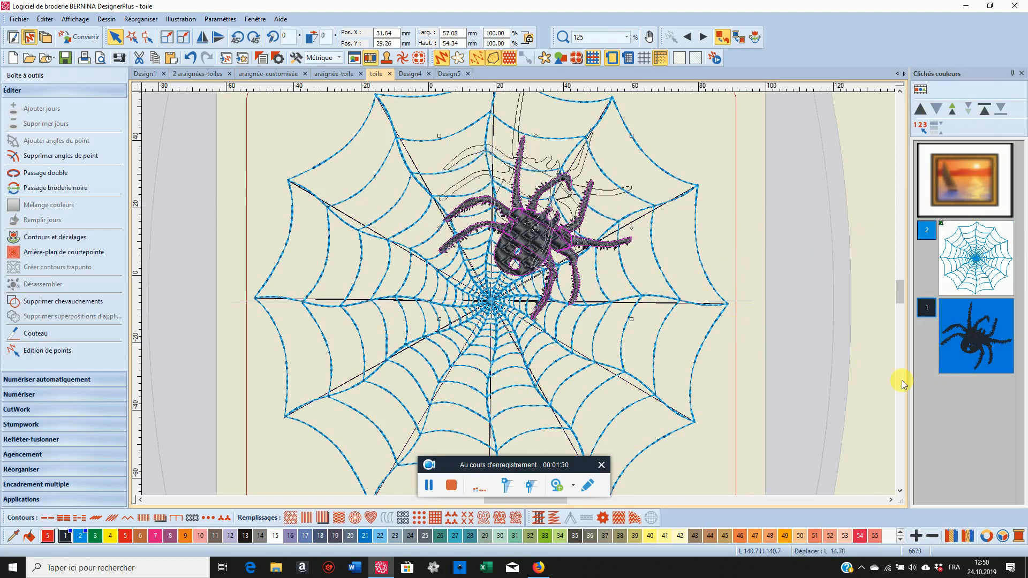
pyautogui.press('Up')
pyautogui.press('Up')
pyautogui.press('Up')
pyautogui.press('Up')
pyautogui.press('Up')
pyautogui.press('Up')
pyautogui.press('Up')
pyautogui.press('Up')
pyautogui.press('Up')
pyautogui.press('Up')
pyautogui.press('Up')
pyautogui.press('Up')
pyautogui.press('Up')
pyautogui.press('Up')
pyautogui.press('Up')
pyautogui.press('Up')
pyautogui.press('Up')
pyautogui.press('Up')
pyautogui.press('Up')
pyautogui.press('Up')
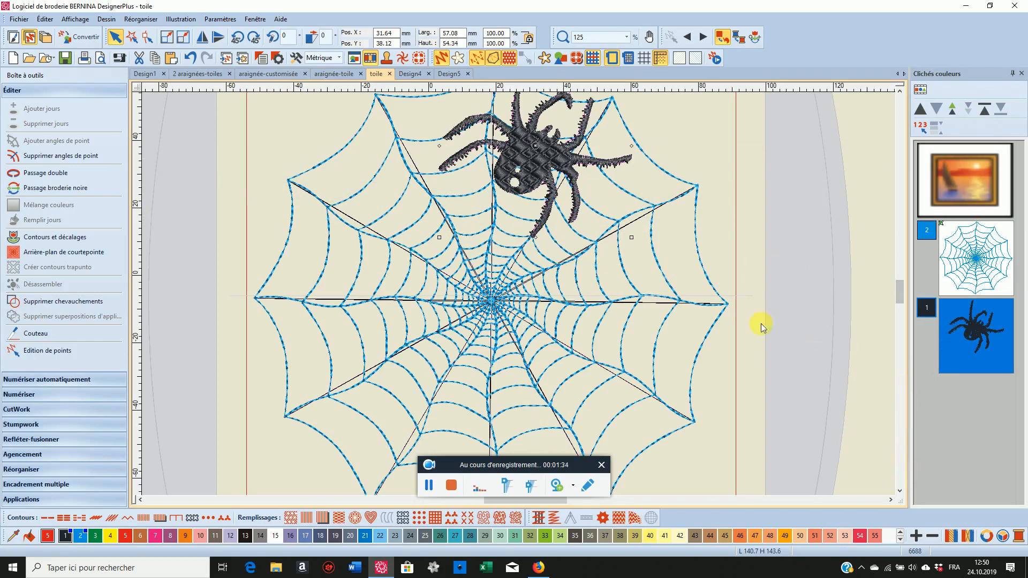
pyautogui.scroll(-2, 518, 294)
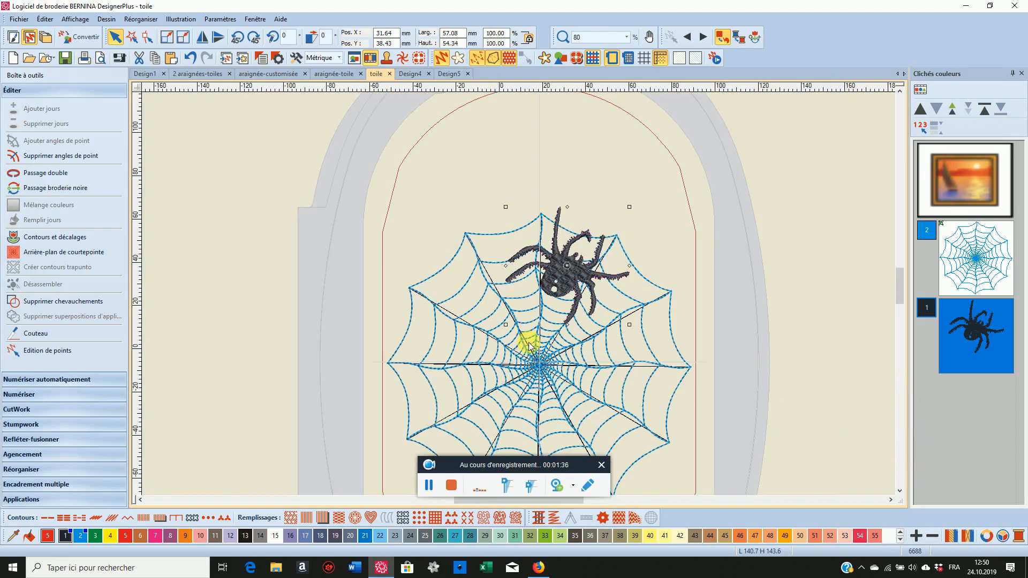